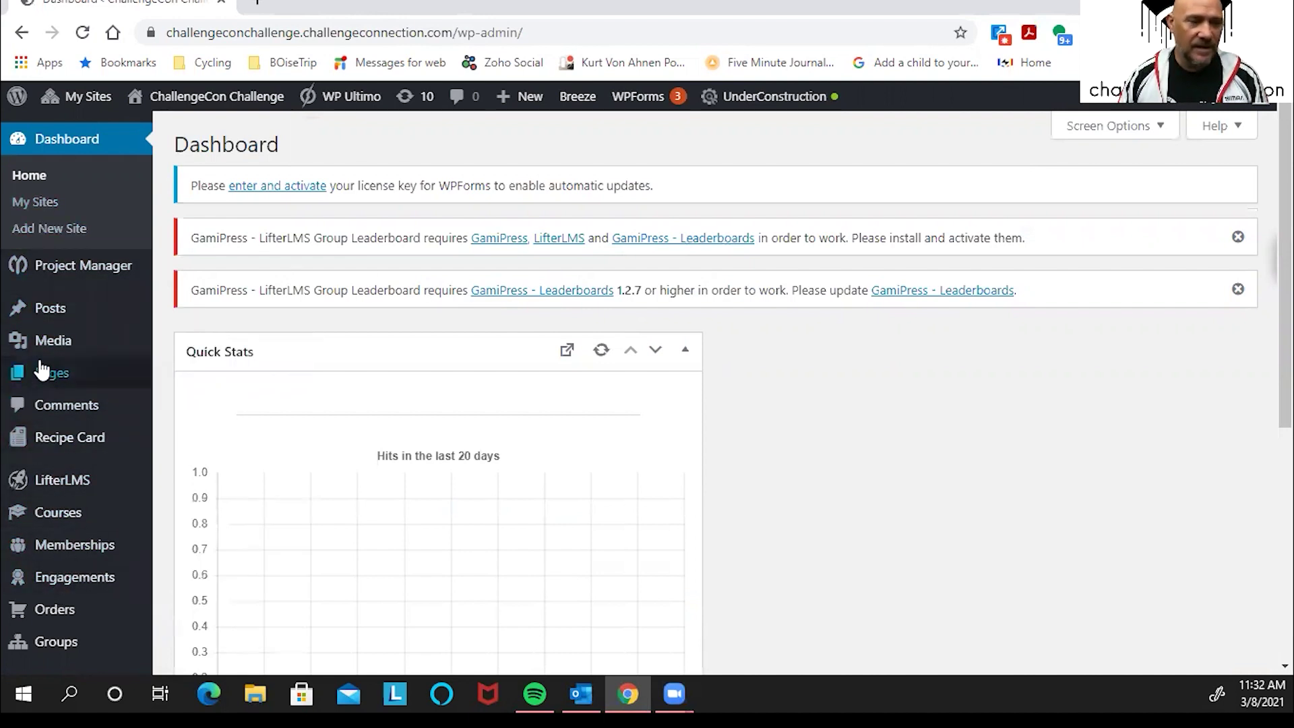
# Upload the FullColor_1280x1024_300dpi logo image from the computer to the site's media library.
pyautogui.moveTo(50, 351)
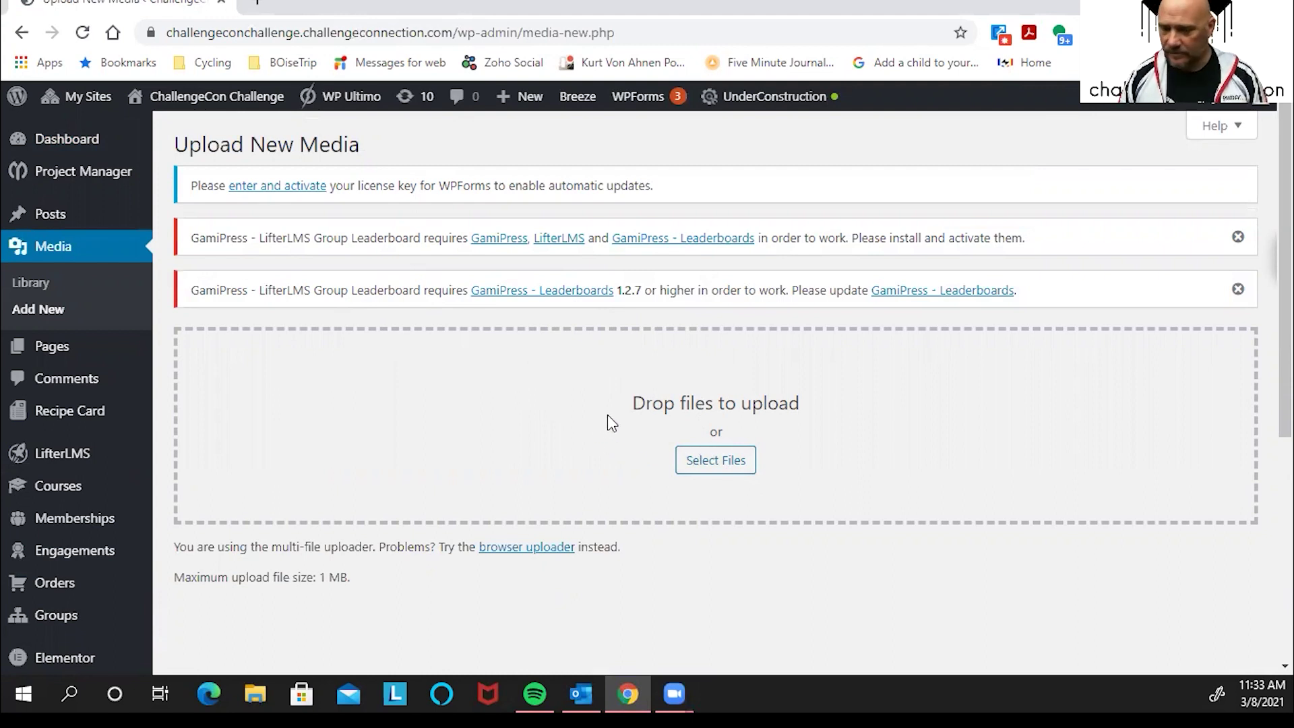
pyautogui.click(261, 682)
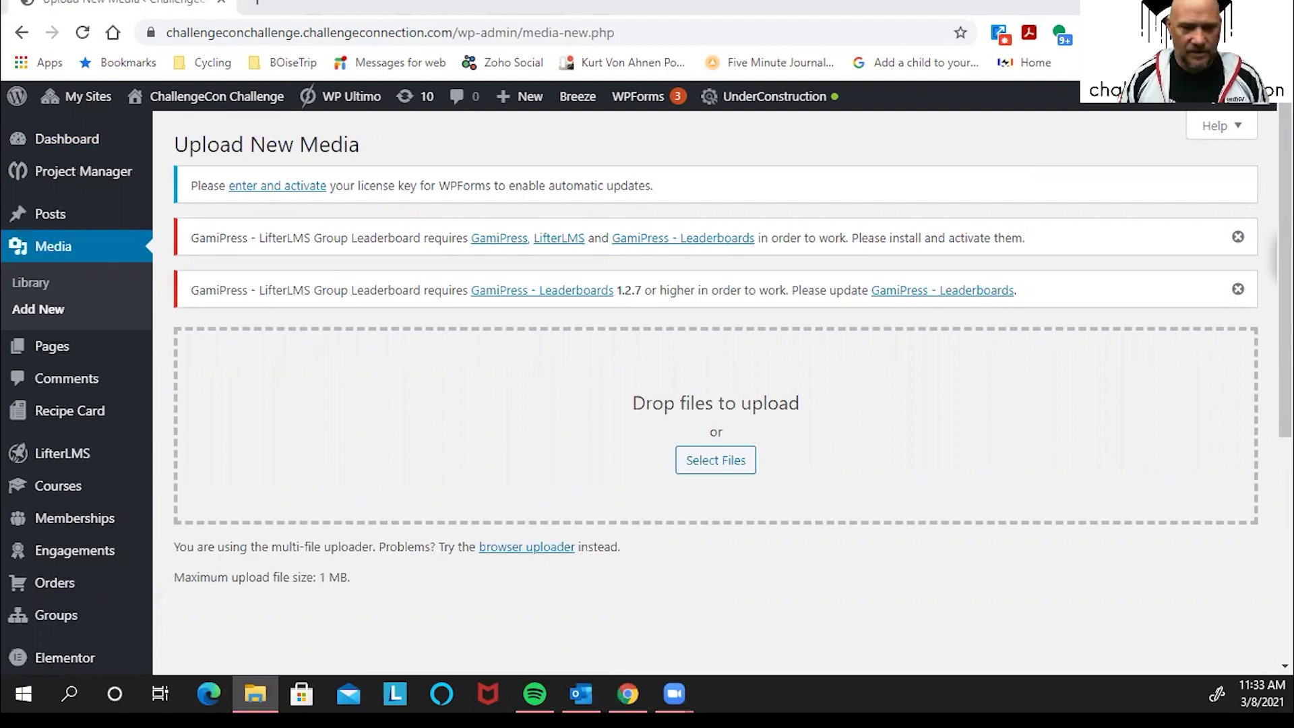
pyautogui.moveTo(68, 485); pyautogui.dragTo(600, 454)
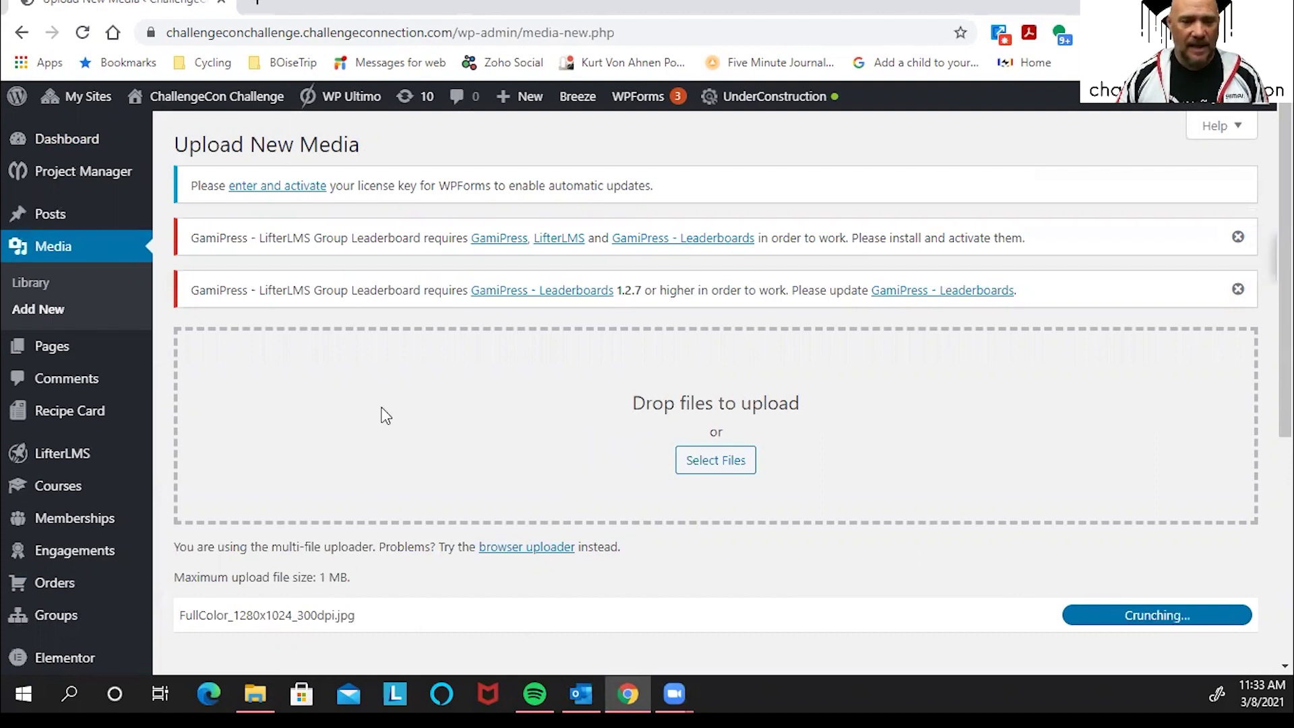
# Review the attachment details of the uploaded challenge connection logo in the media library.
pyautogui.click(34, 284)
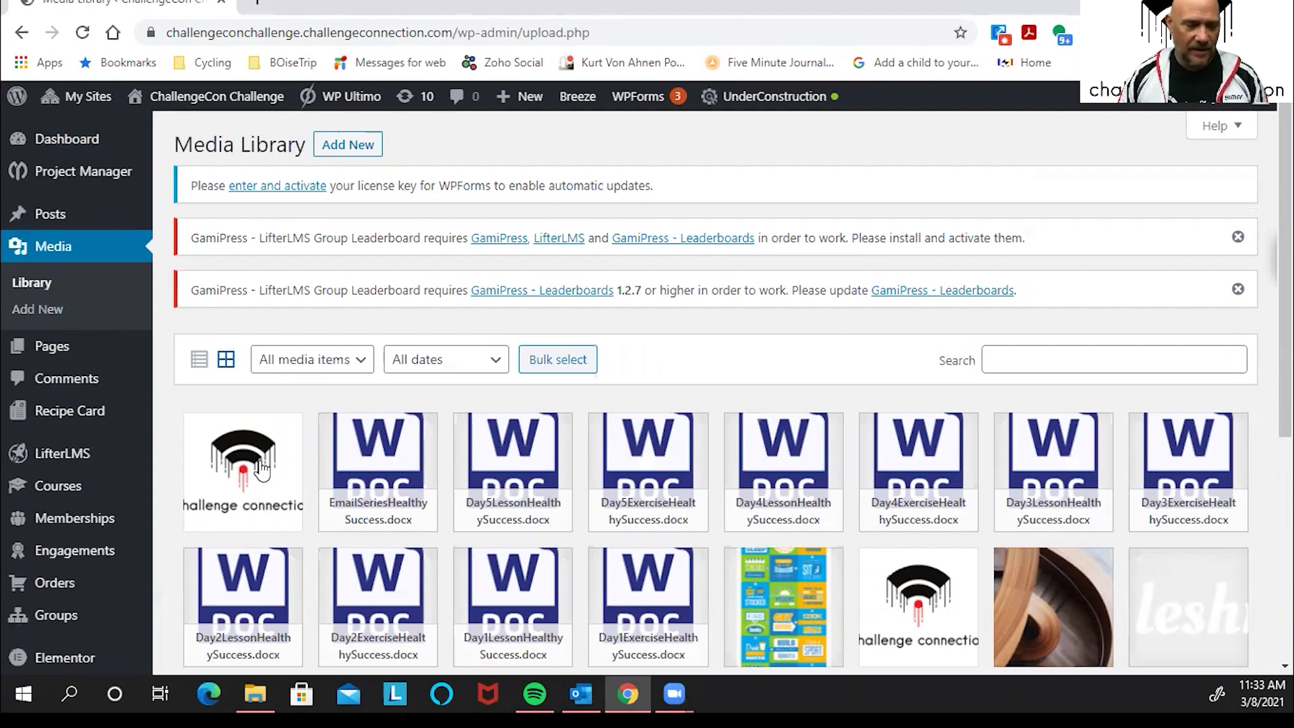
pyautogui.click(242, 475)
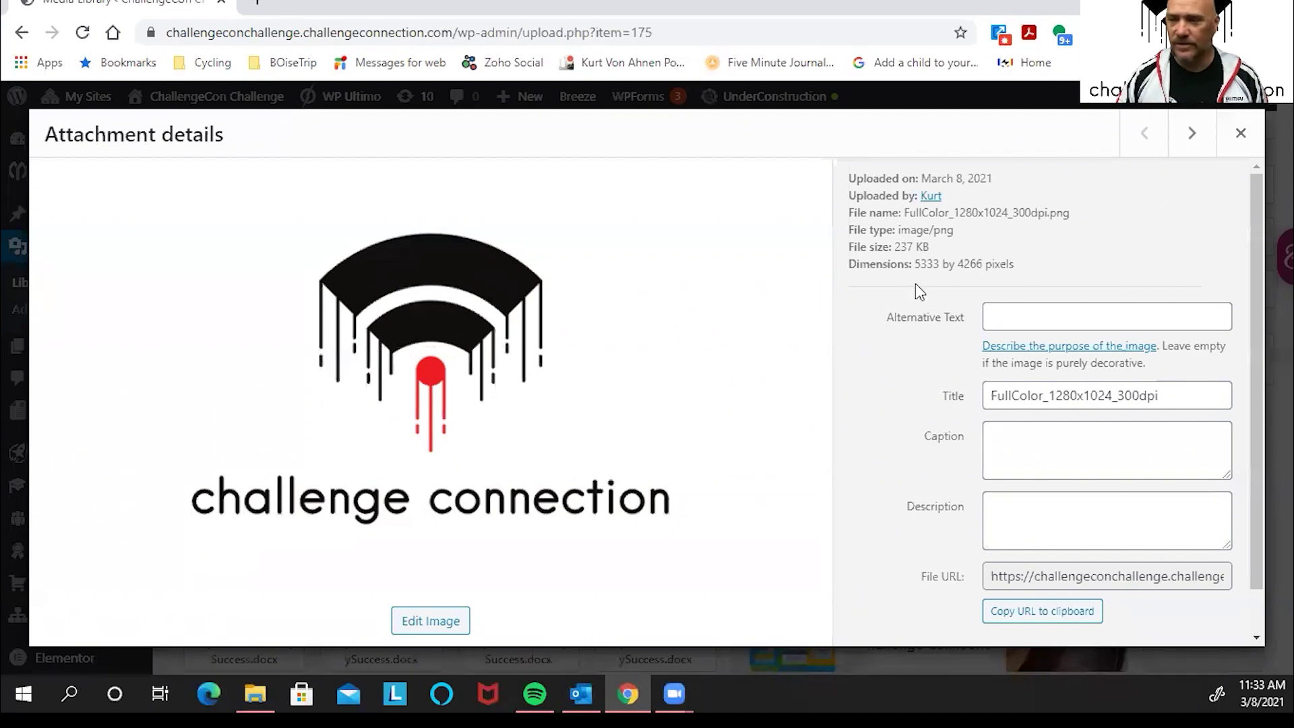
pyautogui.click(1242, 134)
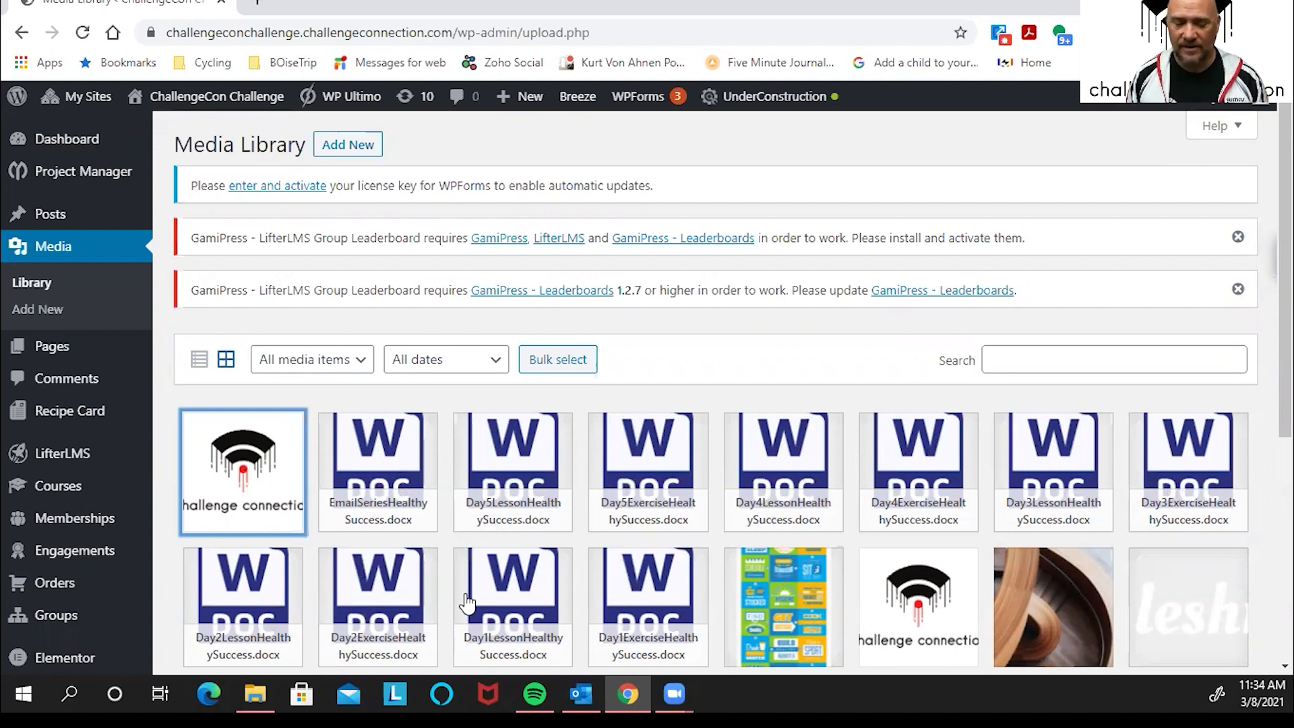
# Copy the file URL of EmailSeriesHealthySuccess.docx from its attachment details.
pyautogui.click(398, 463)
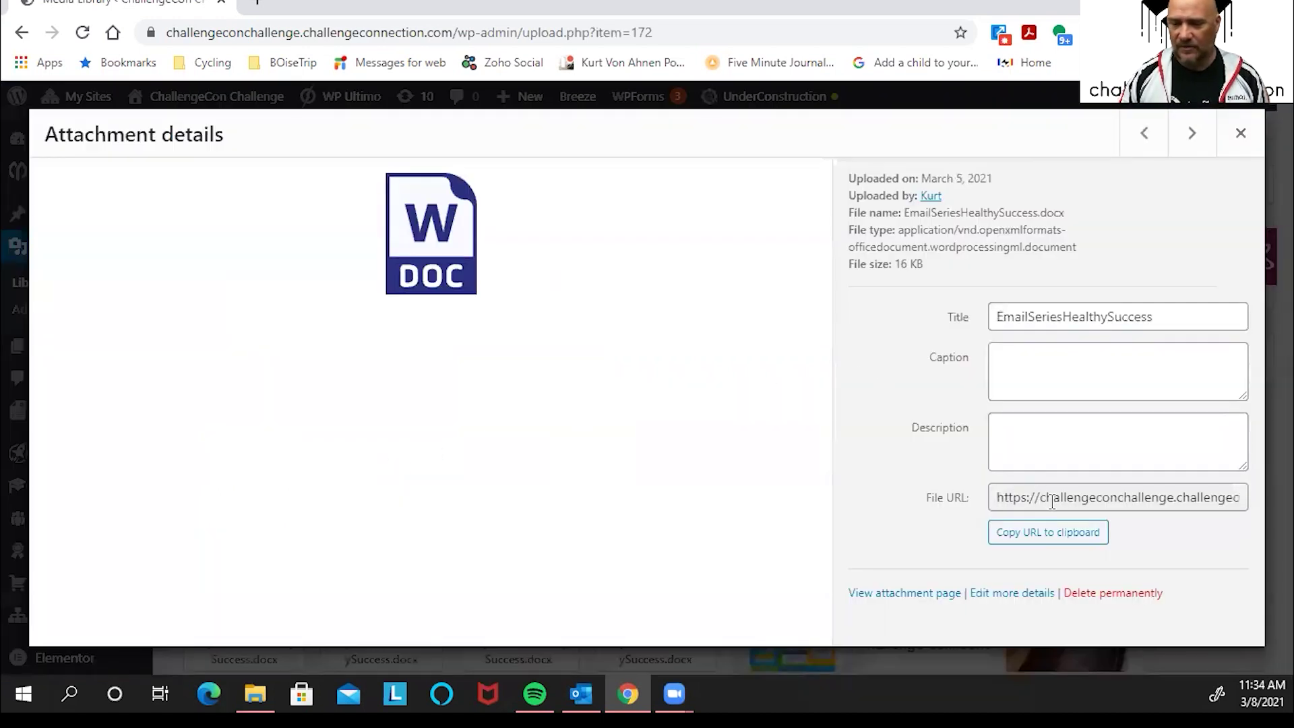
pyautogui.click(1047, 538)
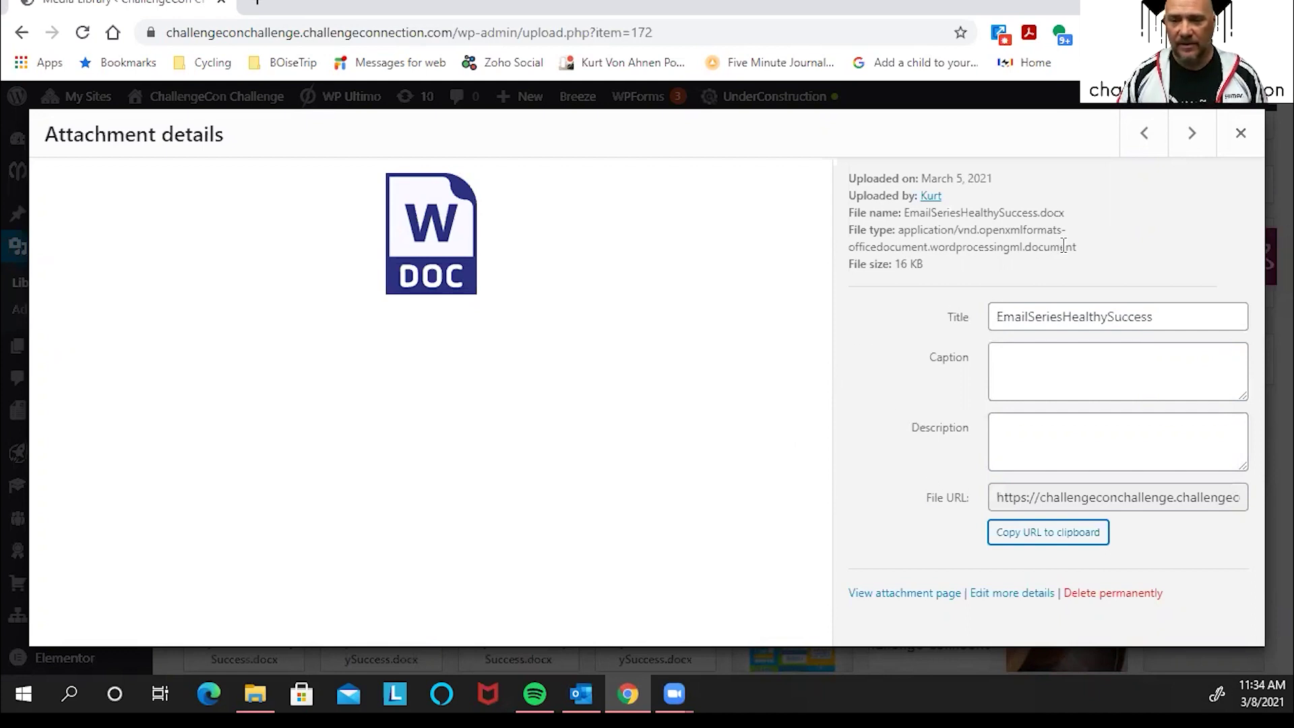
pyautogui.click(1243, 134)
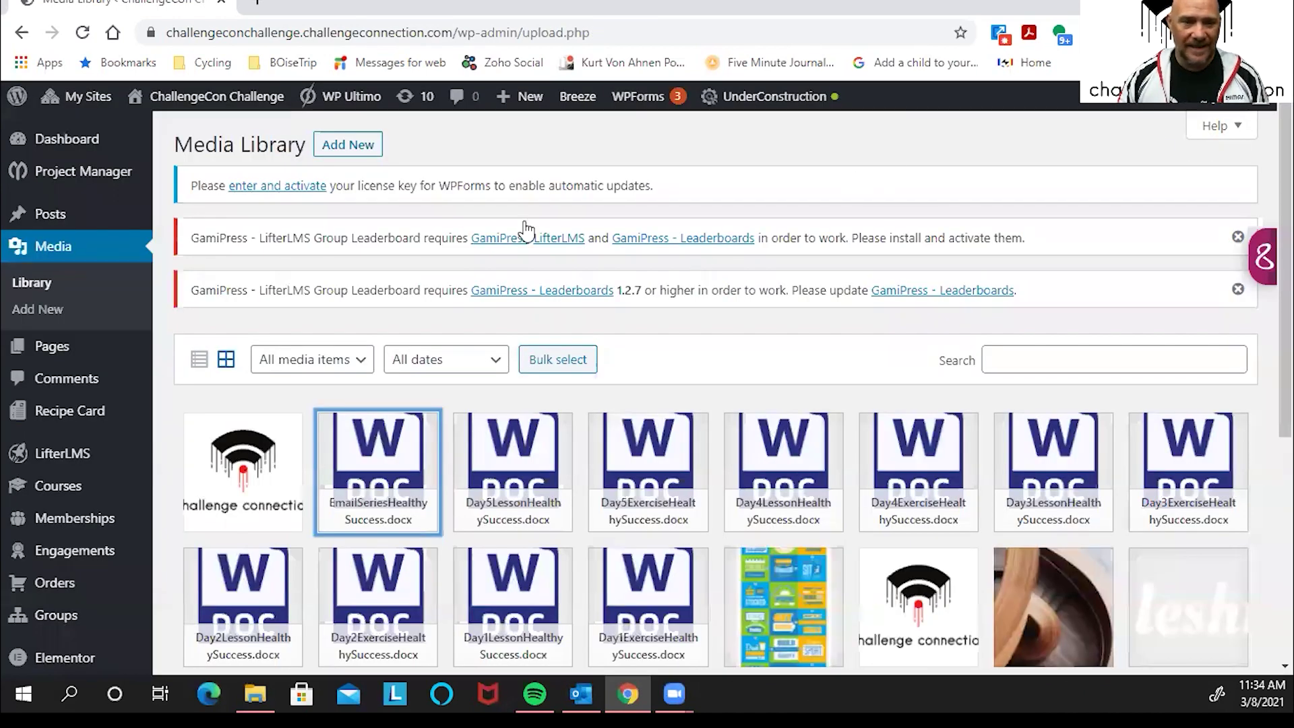
# Visit the ChallengeCon Challenge site and open the Activity 2 lesson from the Join the Challenge course.
pyautogui.moveTo(187, 106)
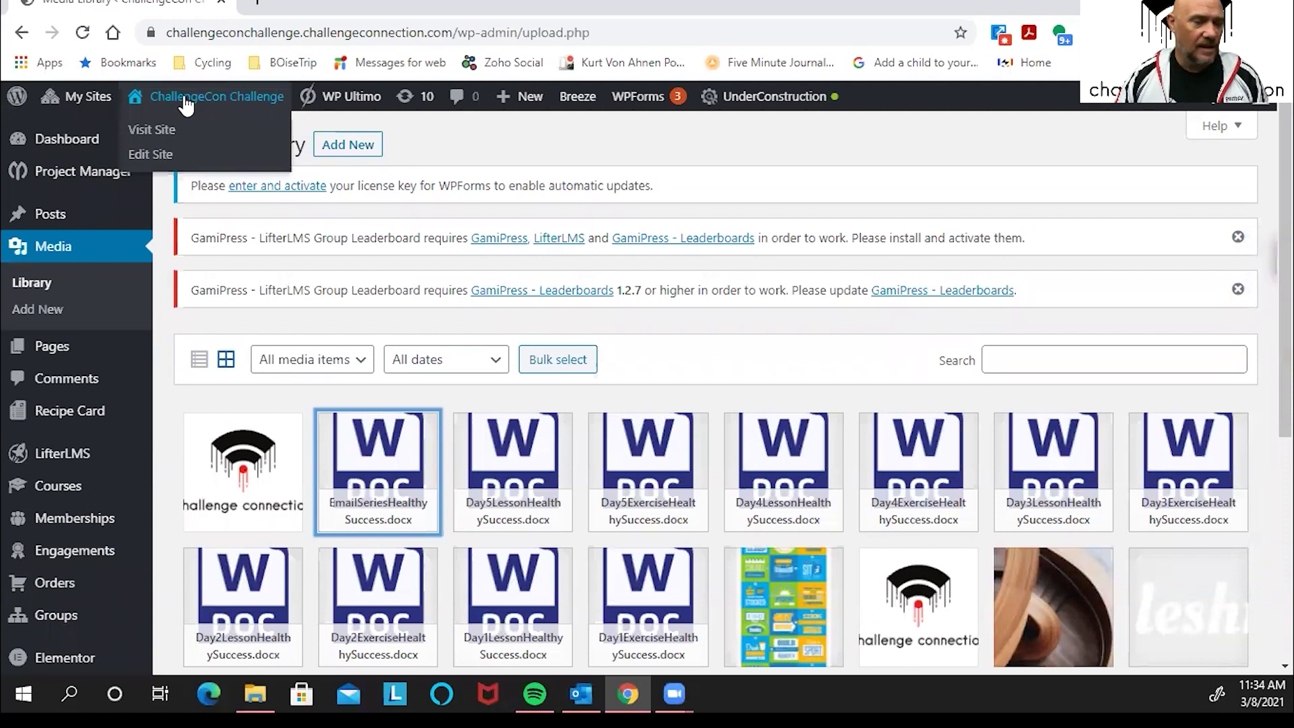
pyautogui.click(152, 130)
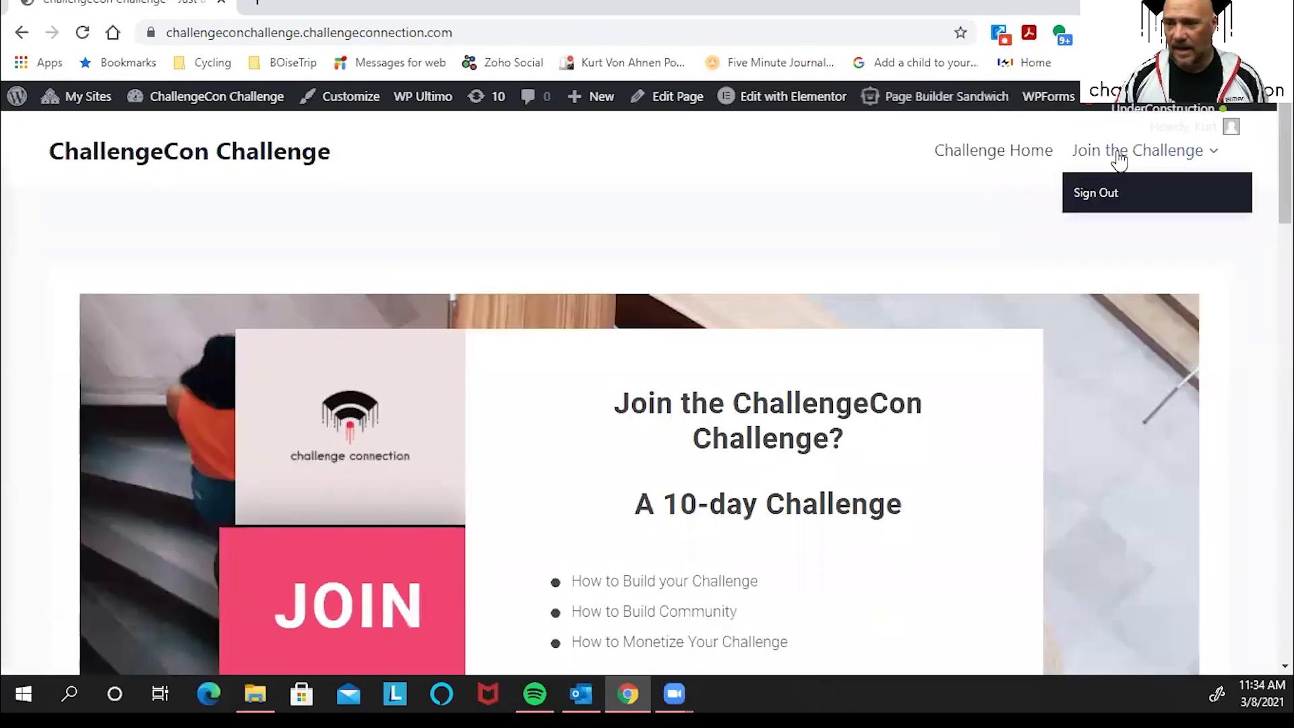
pyautogui.click(1118, 160)
pyautogui.scroll(-6, 668, 426)
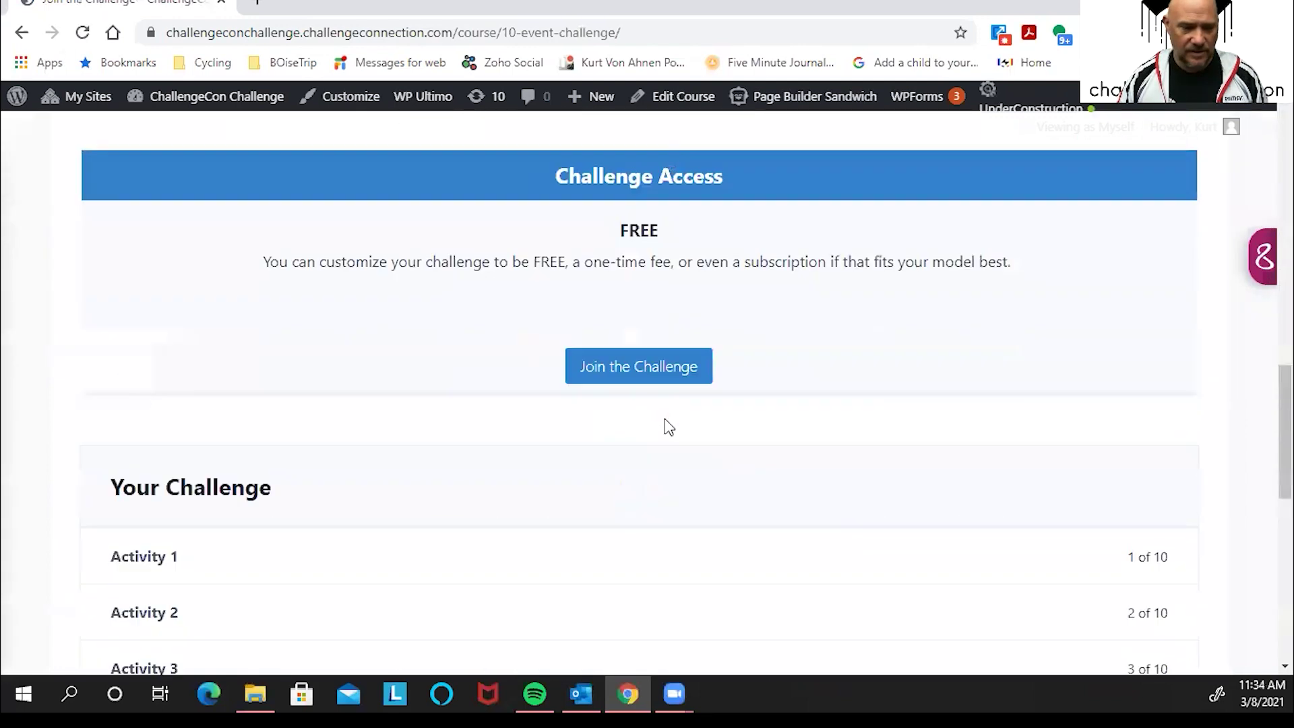
pyautogui.scroll(-5, 668, 427)
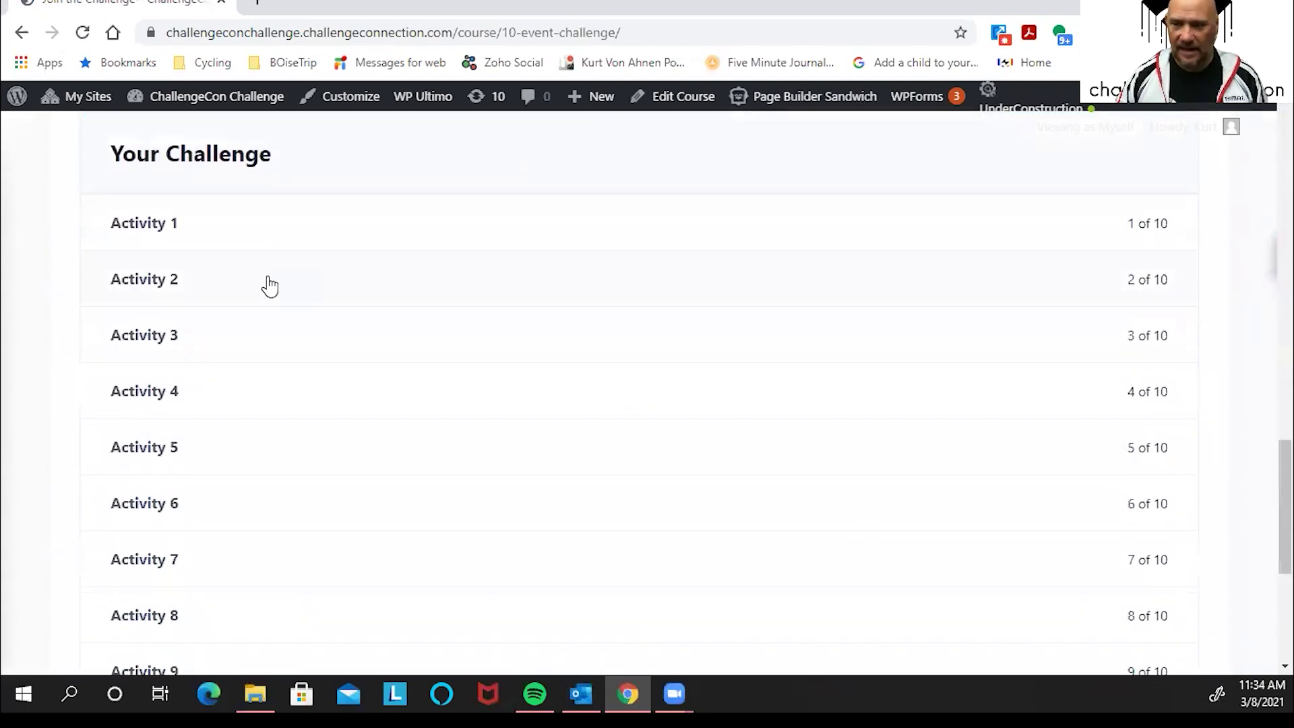
pyautogui.click(270, 287)
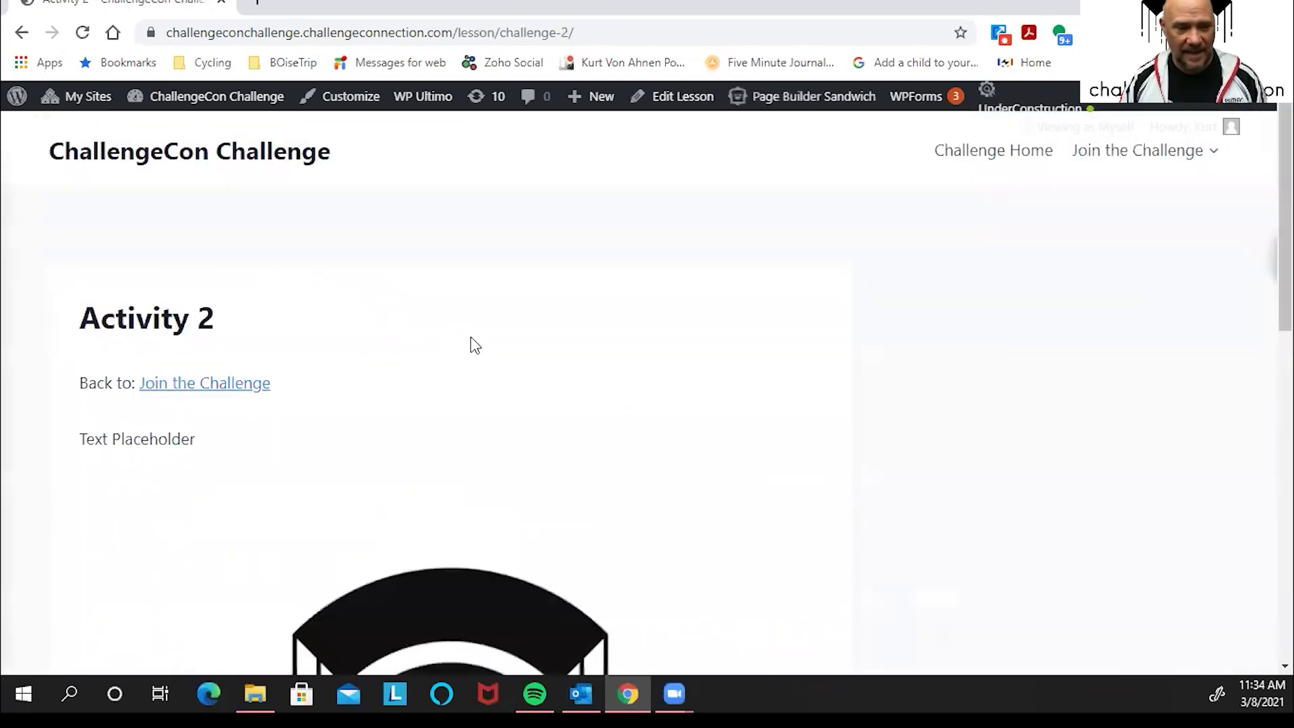
# Look over the Activity 2 lesson, and open it for editing with the block editor welcome guide dismissed.
pyautogui.scroll(-9, 472, 341)
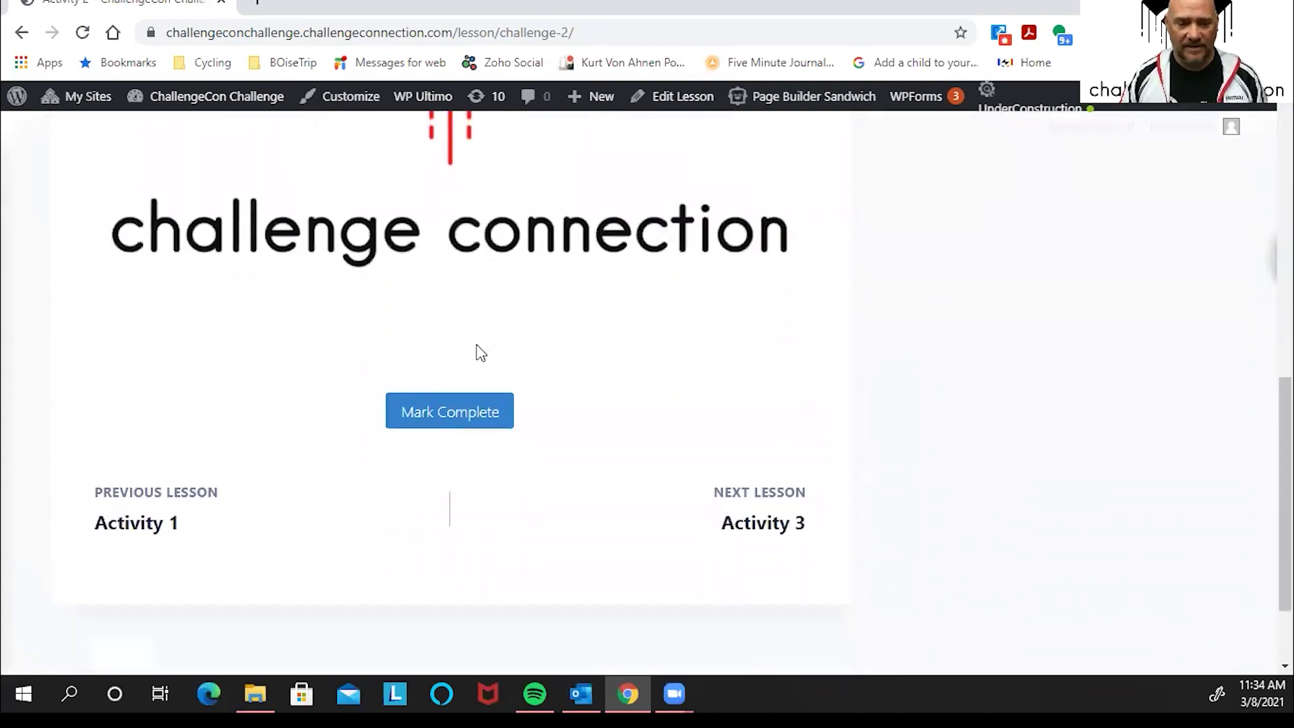
pyautogui.scroll(9, 477, 344)
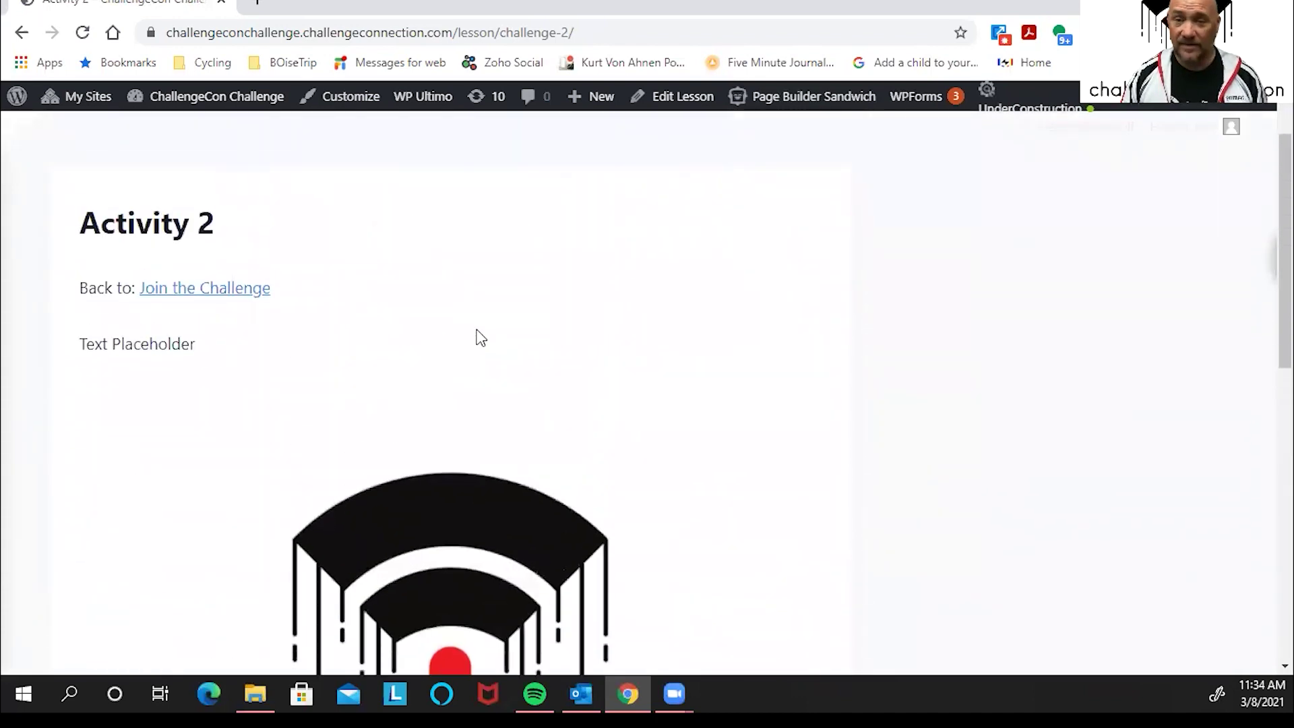
pyautogui.scroll(-1, 482, 337)
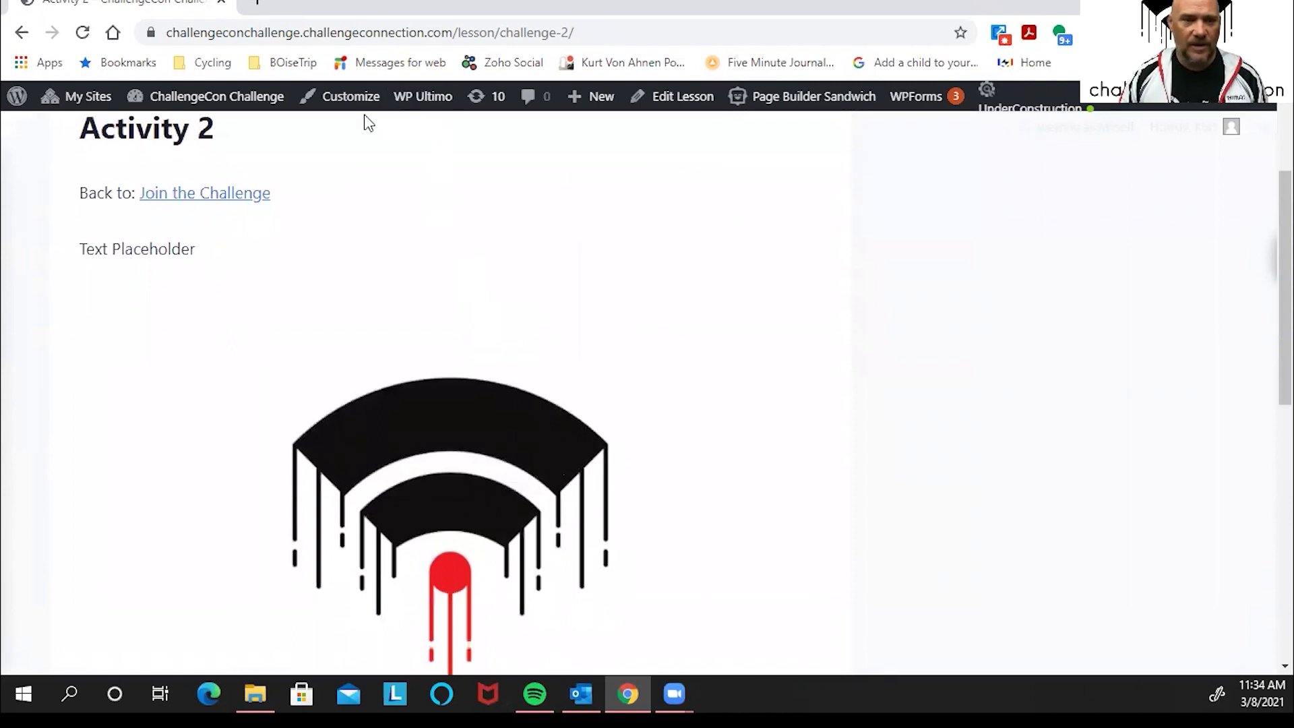
pyautogui.click(664, 96)
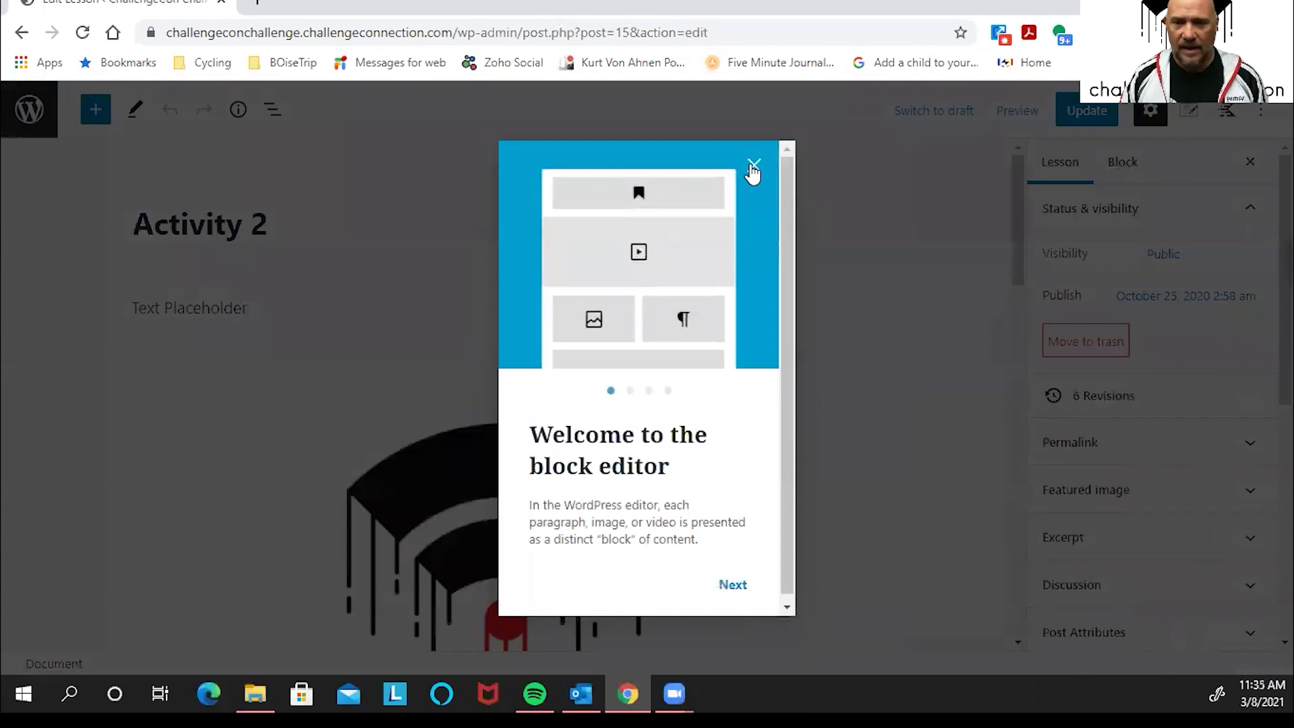
pyautogui.click(753, 166)
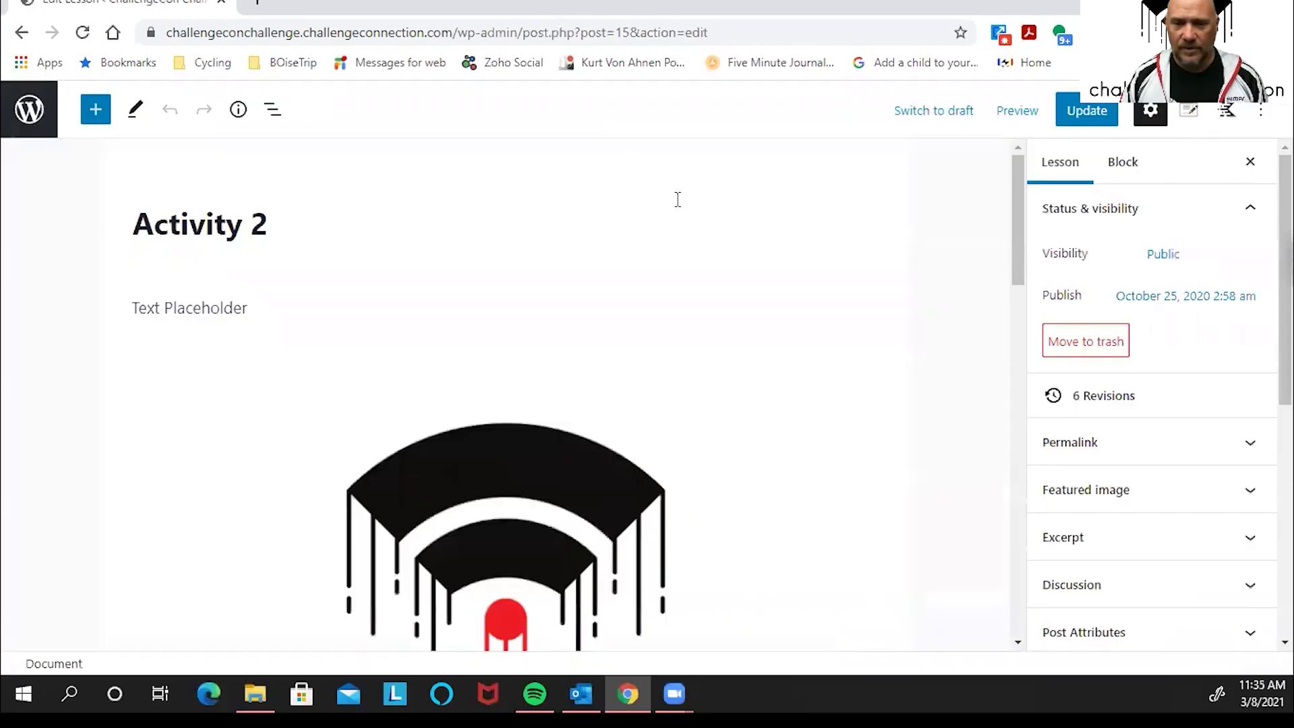
pyautogui.scroll(-8, 448, 296)
pyautogui.scroll(7, 448, 299)
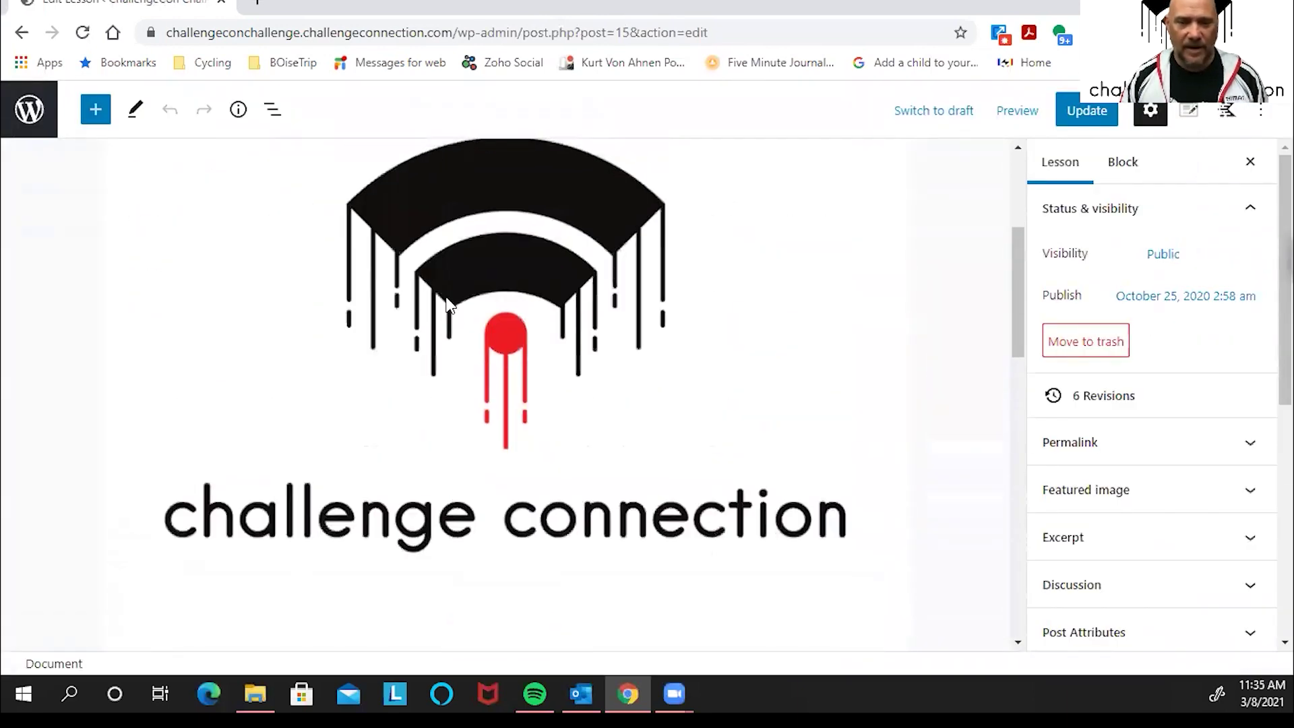
# Add a File block on a new line below the Text Placeholder paragraph.
pyautogui.tripleClick(204, 214)
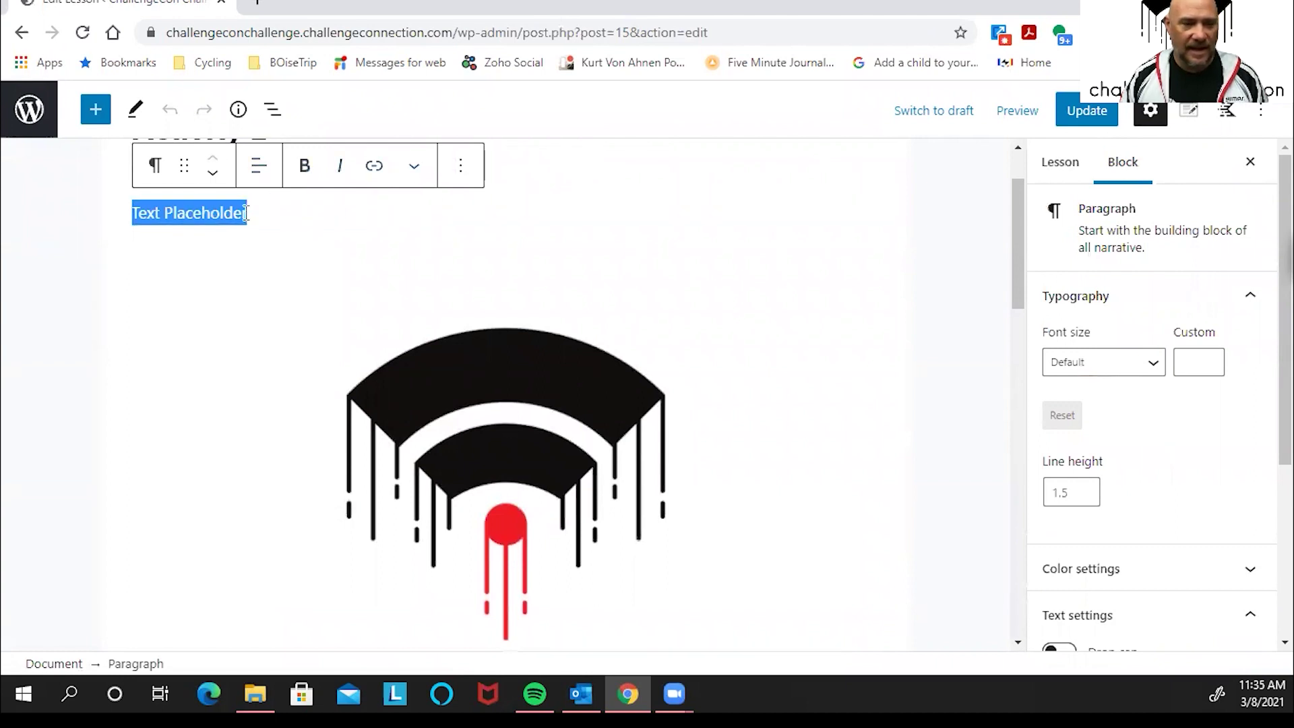
pyautogui.press('Right')
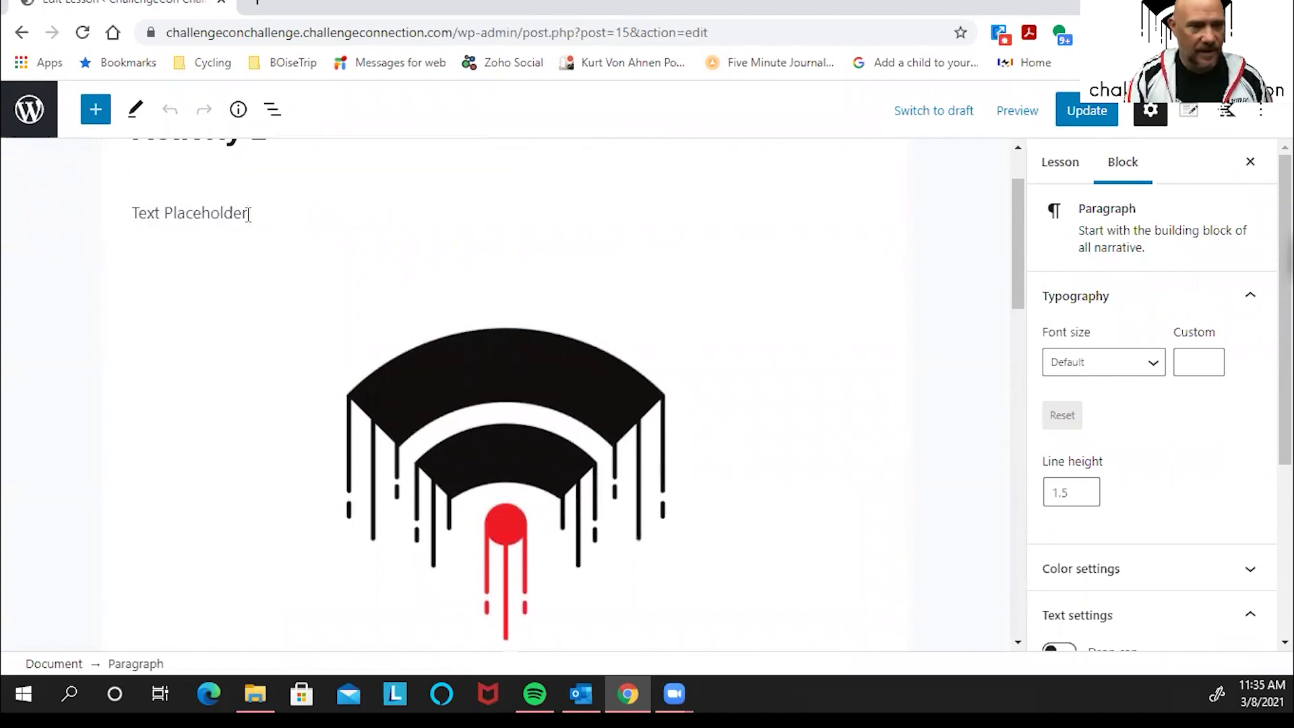
pyautogui.press('Return')
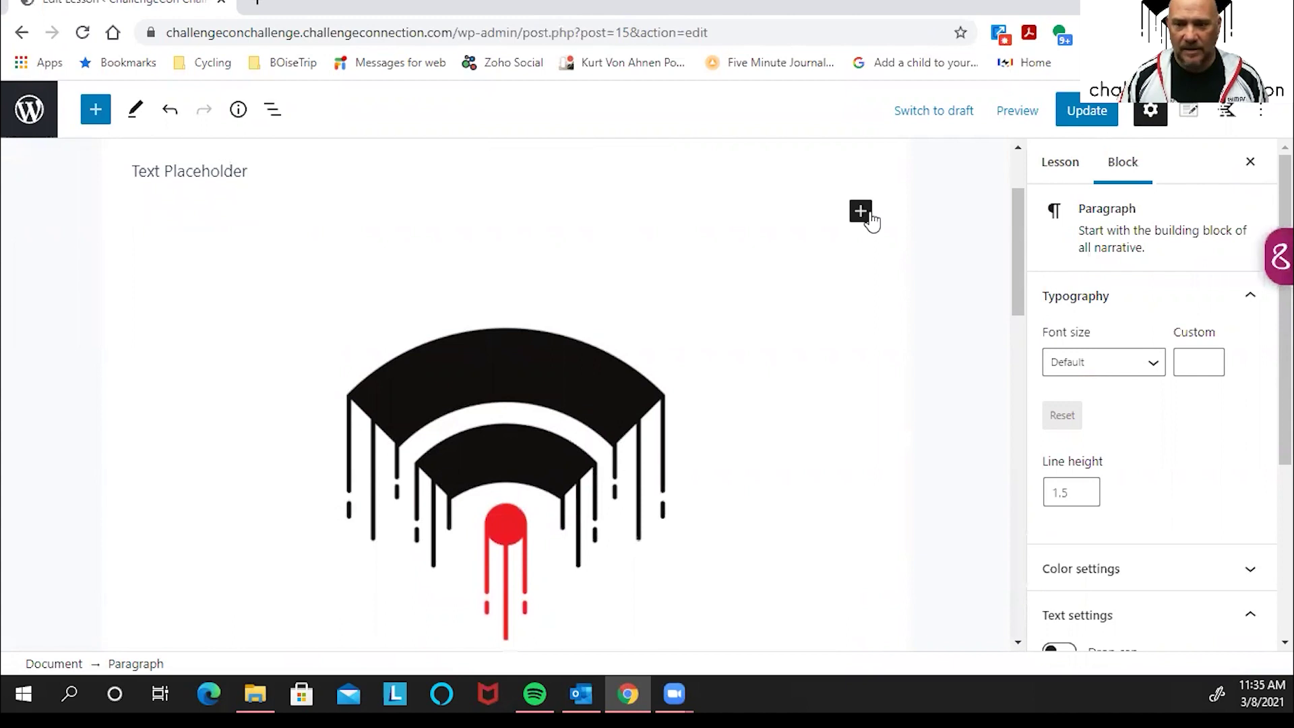
pyautogui.click(868, 214)
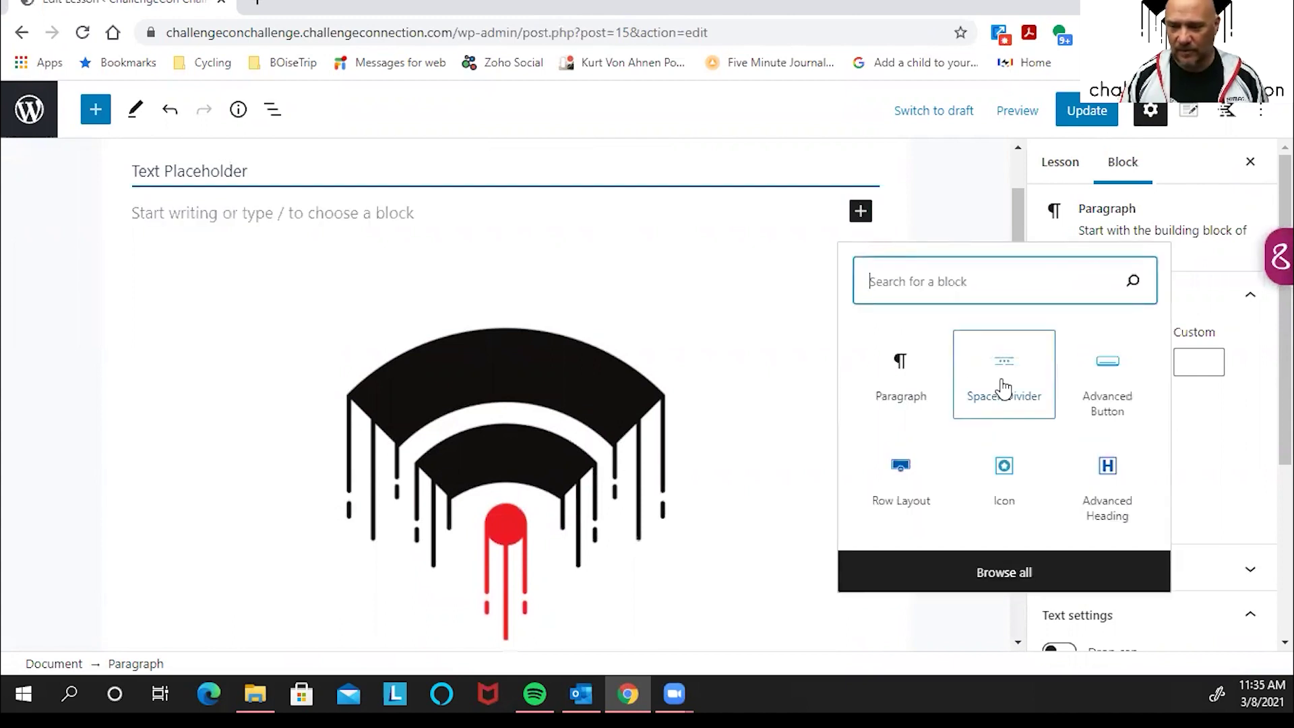
pyautogui.click(1018, 575)
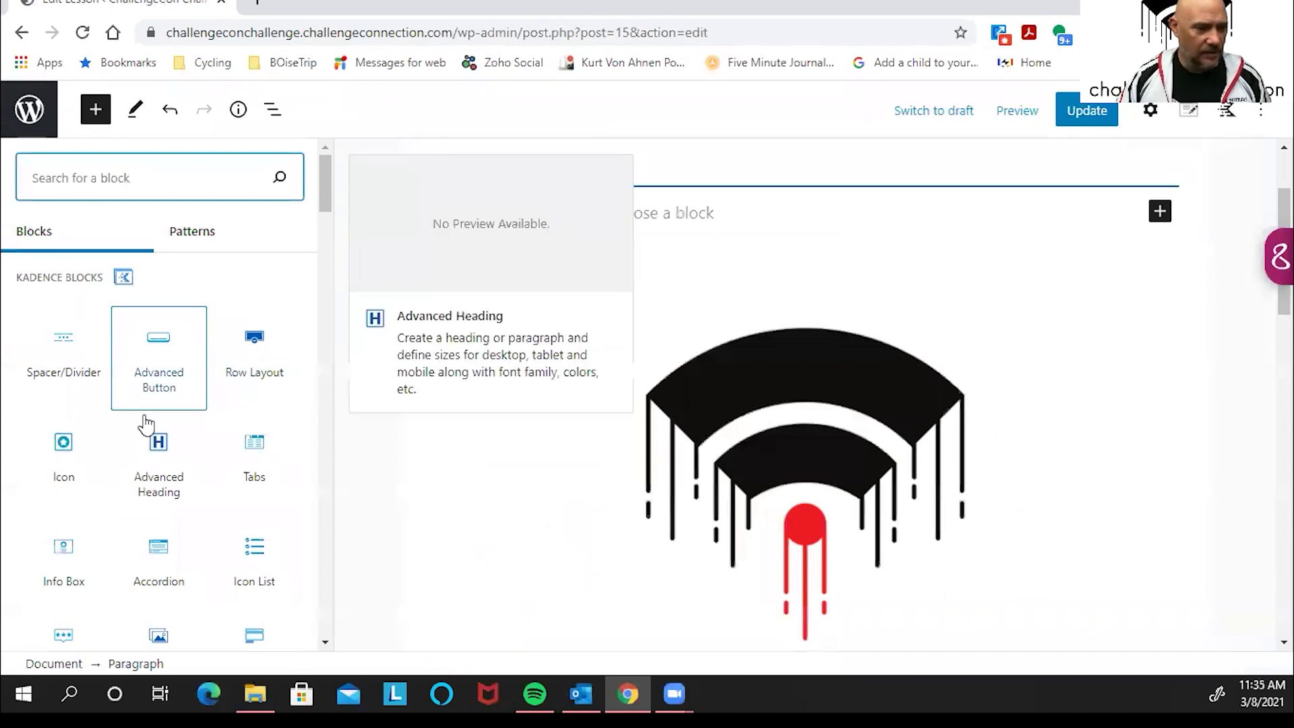
pyautogui.scroll(-4, 145, 425)
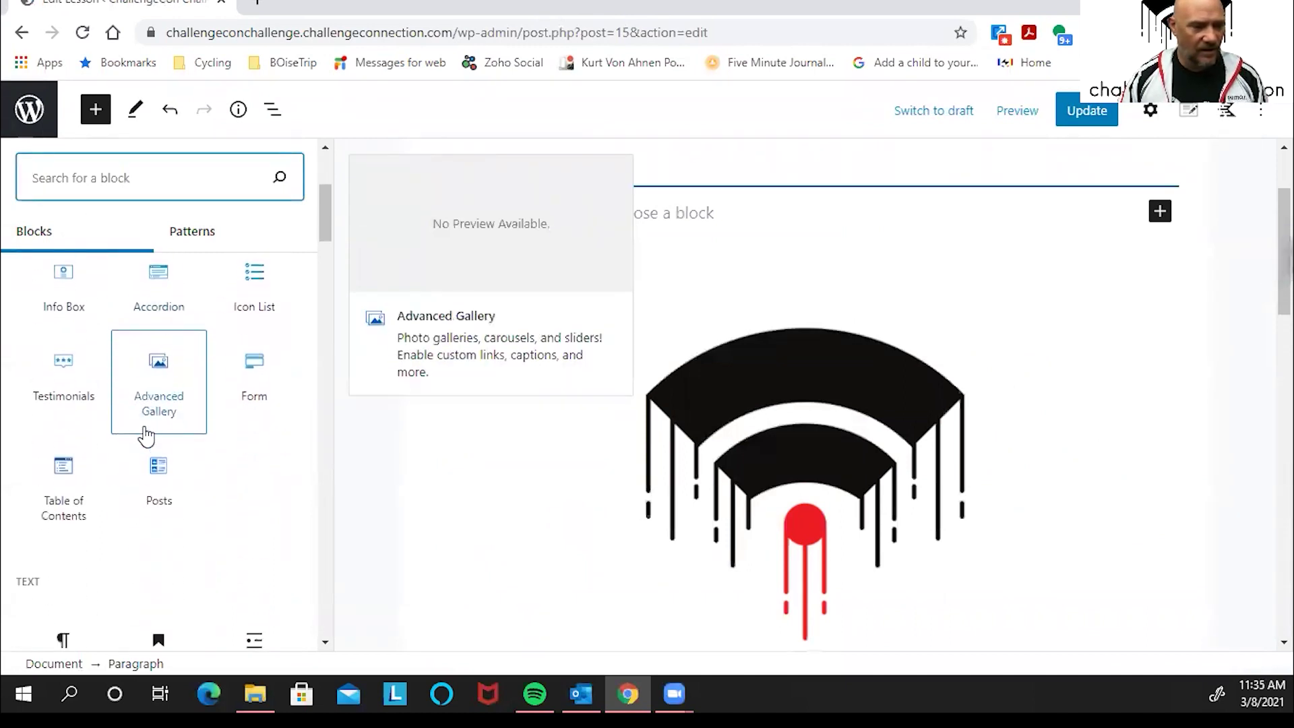
pyautogui.scroll(-4, 146, 435)
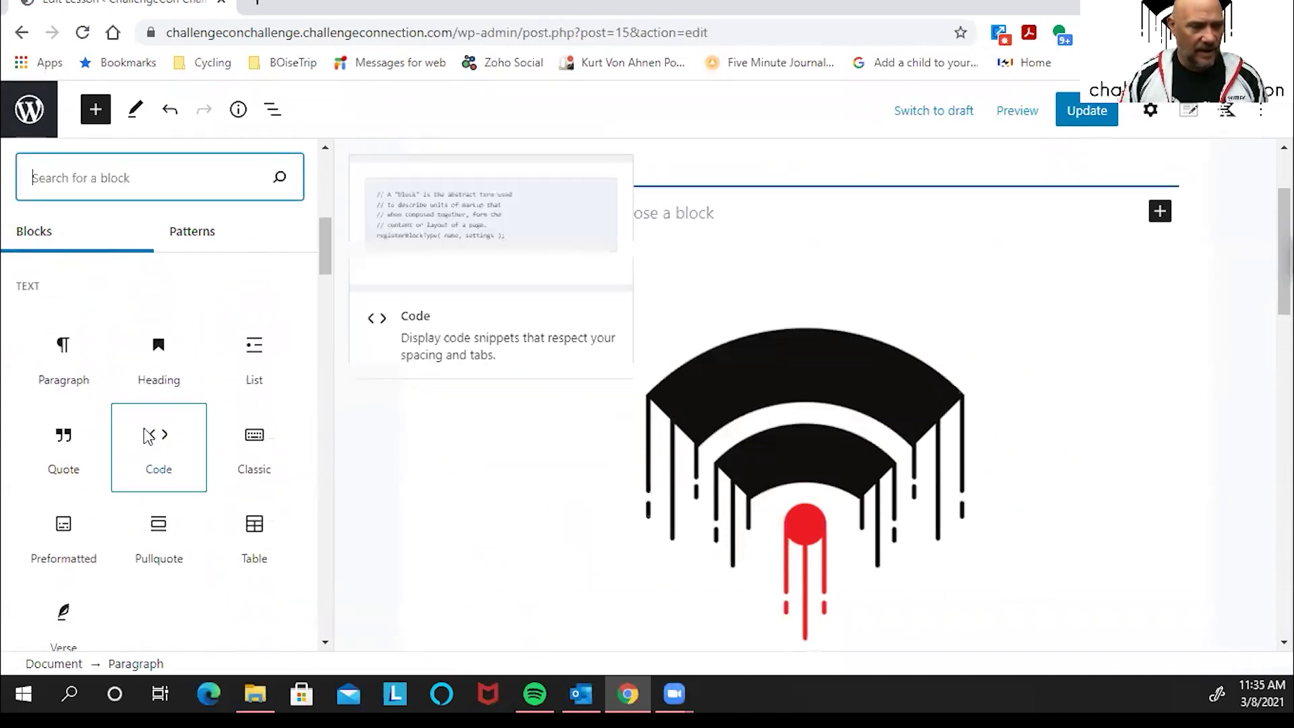
pyautogui.scroll(-5, 148, 437)
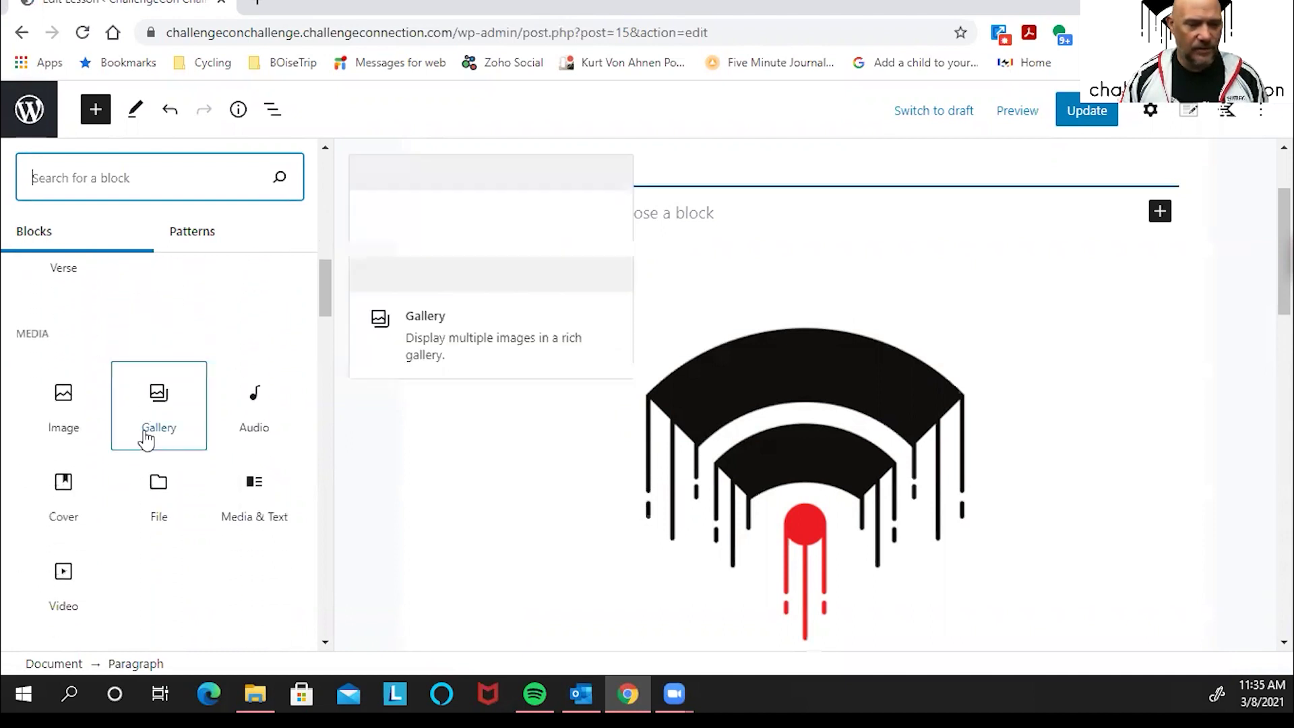
pyautogui.scroll(-1, 147, 437)
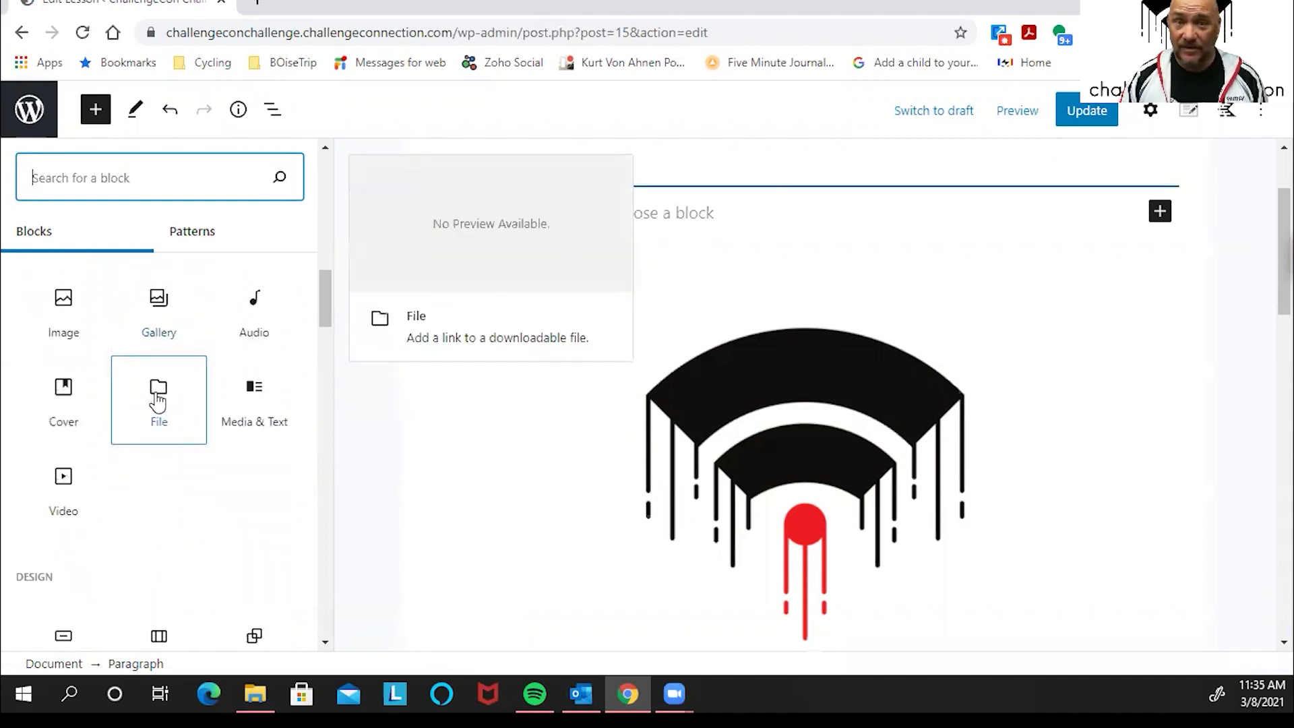
pyautogui.click(158, 401)
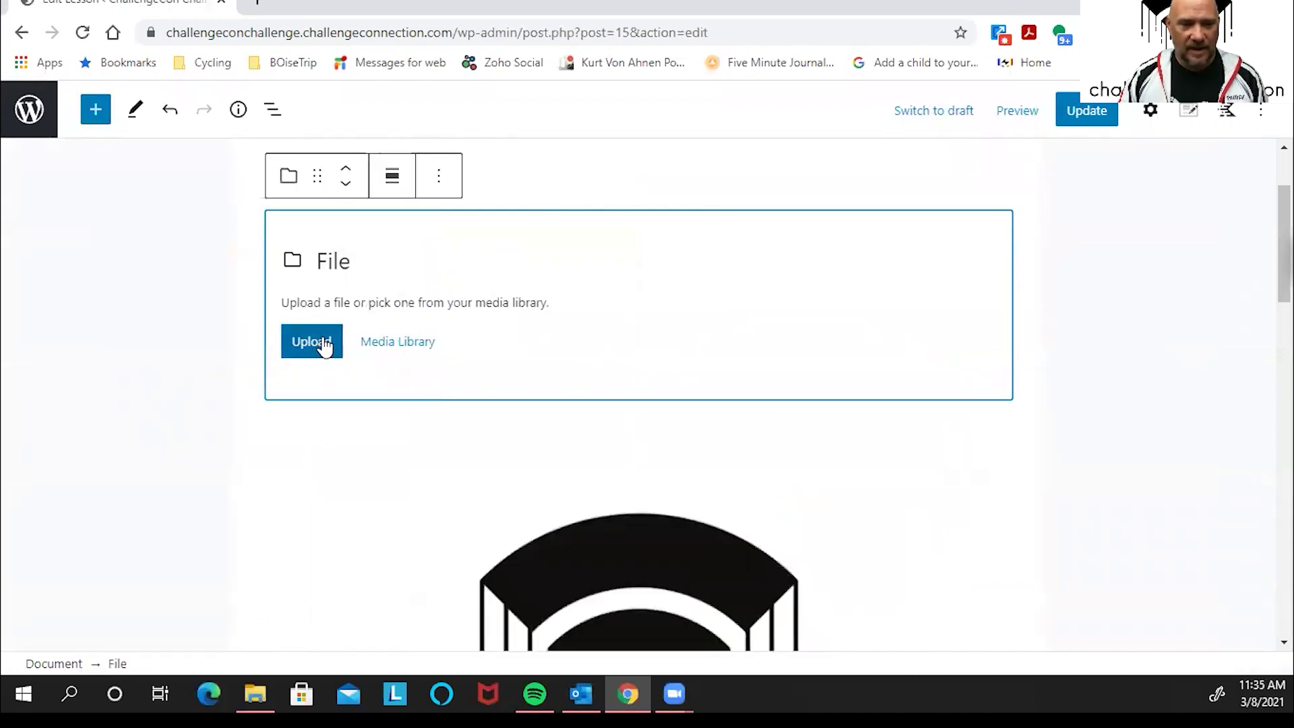
# Fill the File block with EmailSeriesHealthySuccess.docx from the media library and update the lesson.
pyautogui.click(391, 345)
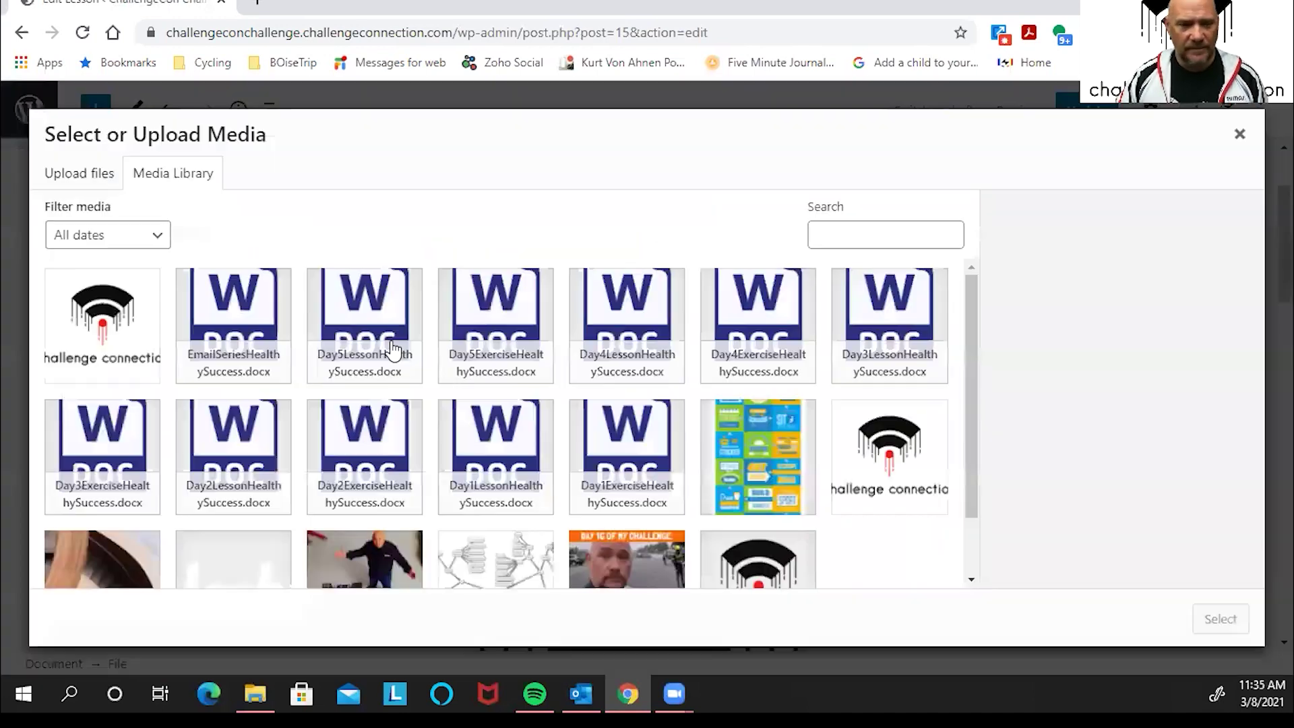
pyautogui.click(243, 326)
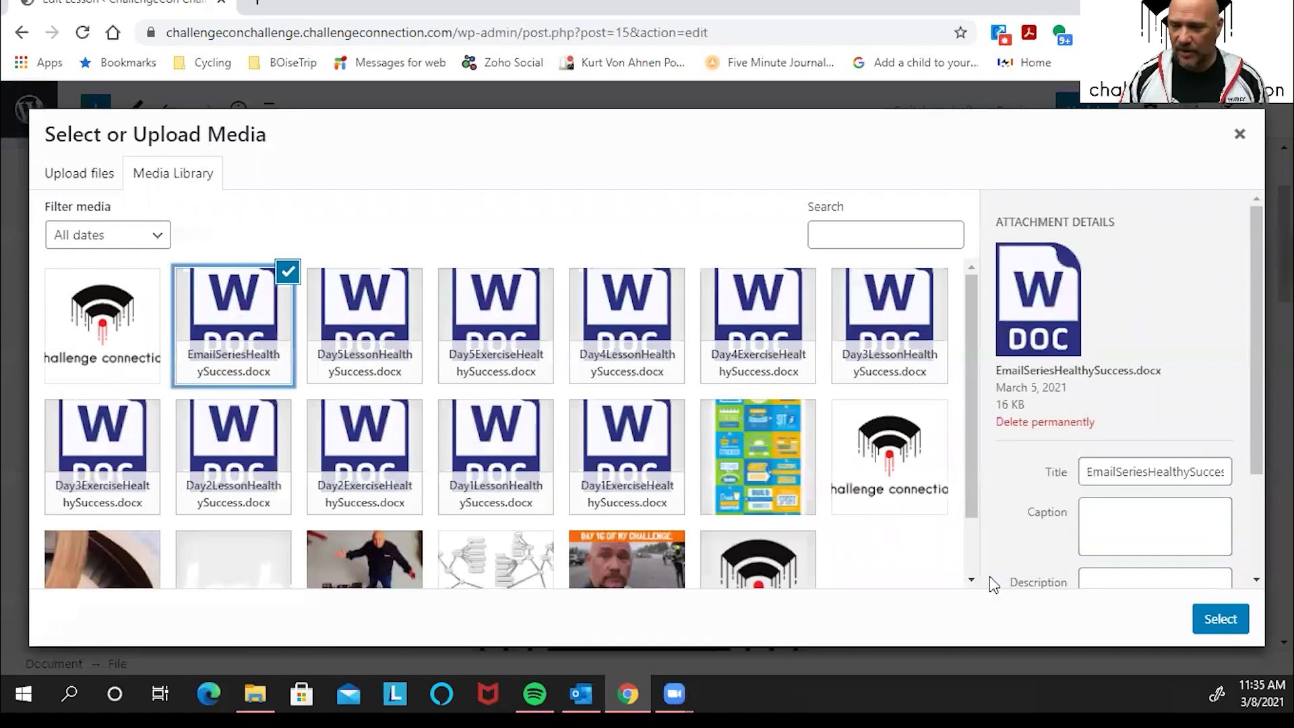
pyautogui.click(1221, 618)
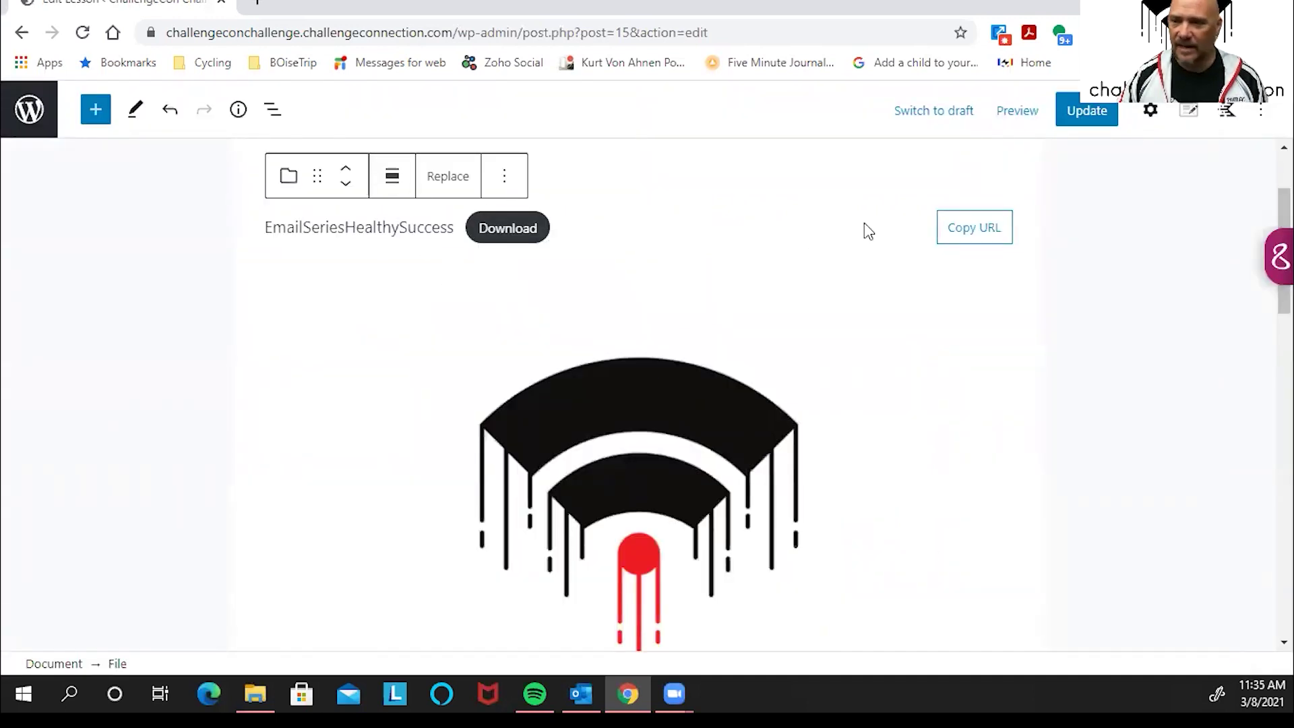
pyautogui.click(1086, 109)
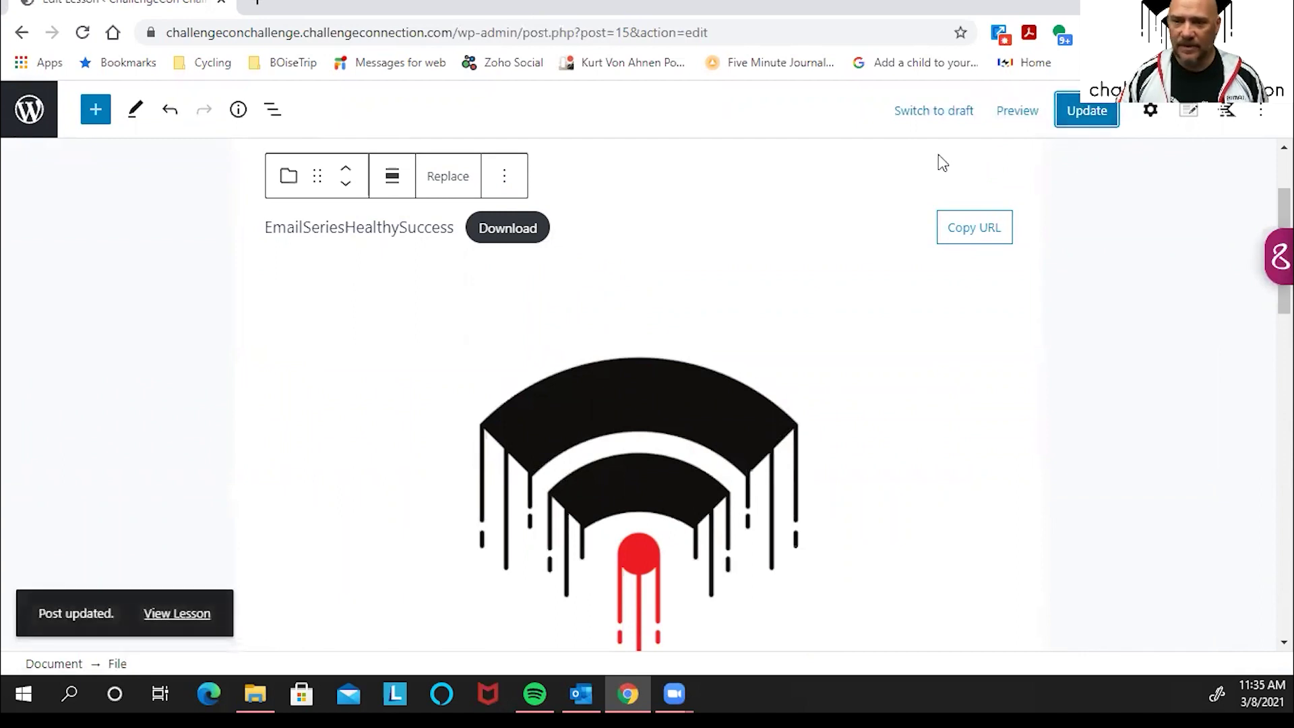
# From the published Activity 2 lesson, download EmailSeriesHealthySuccess.docx to the Downloads folder and open it.
pyautogui.click(174, 613)
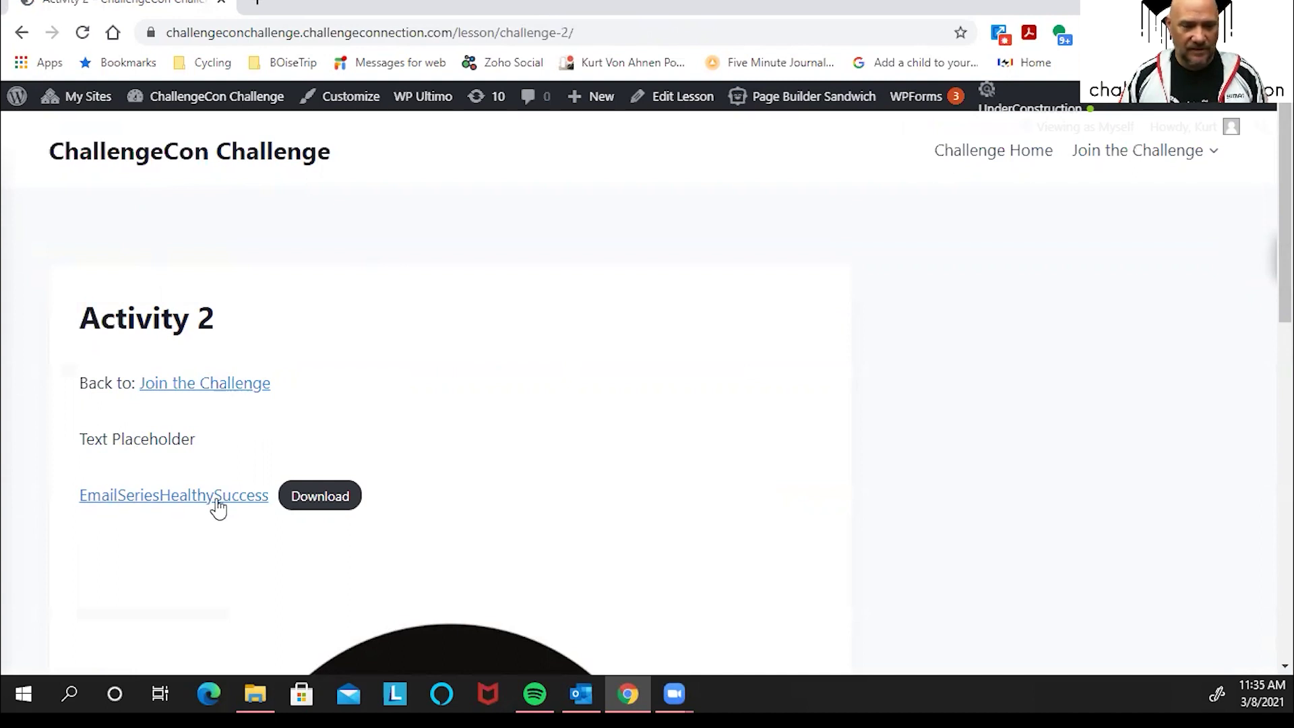
pyautogui.click(311, 497)
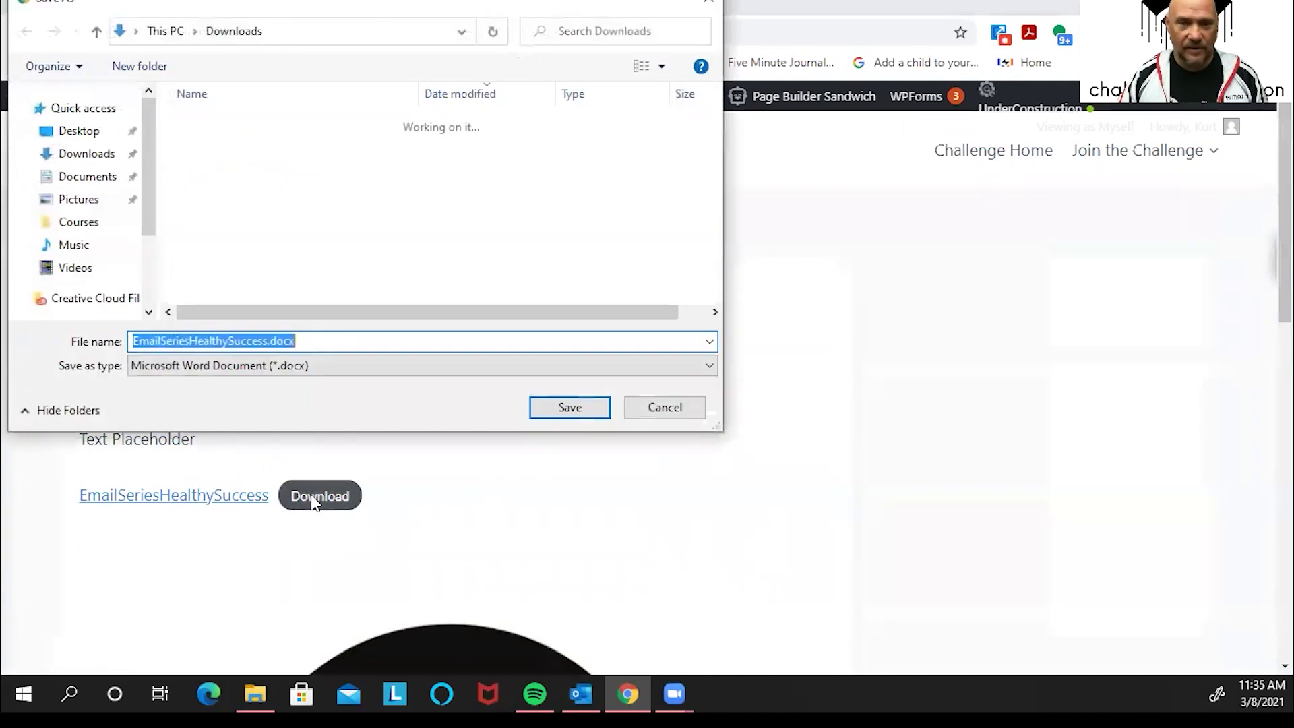
pyautogui.click(570, 409)
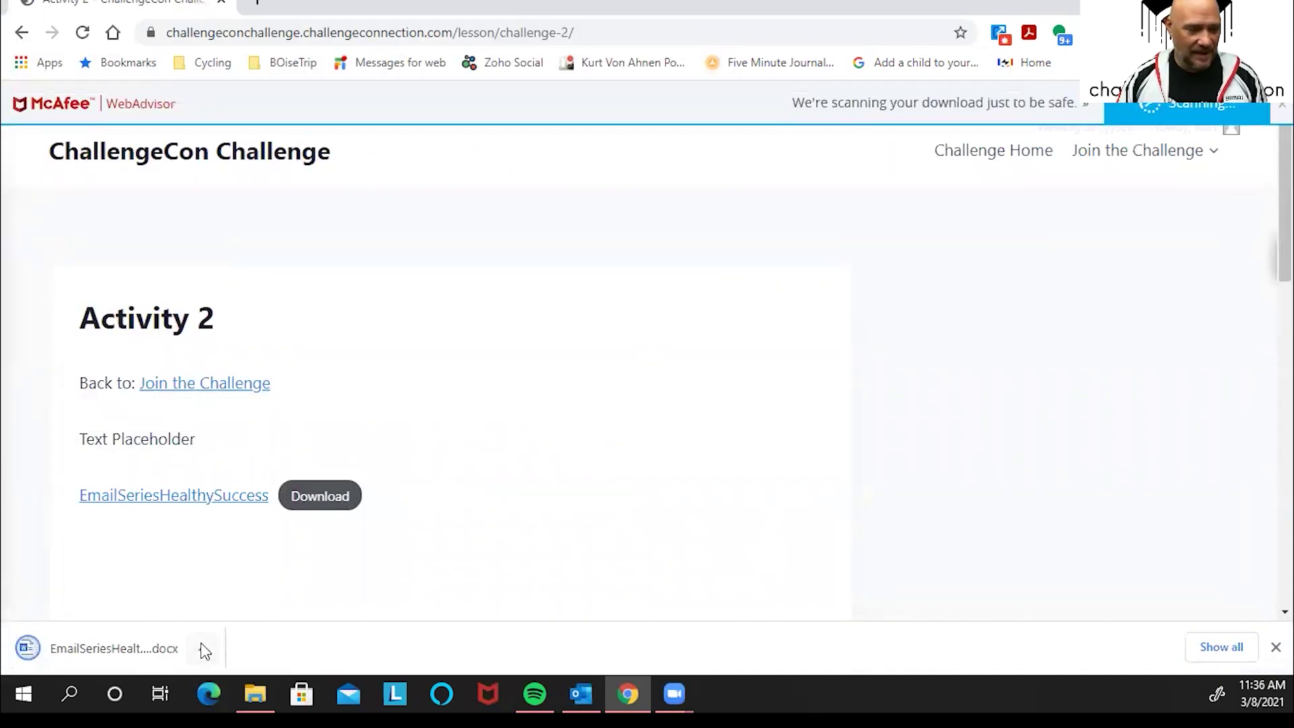
pyautogui.click(205, 653)
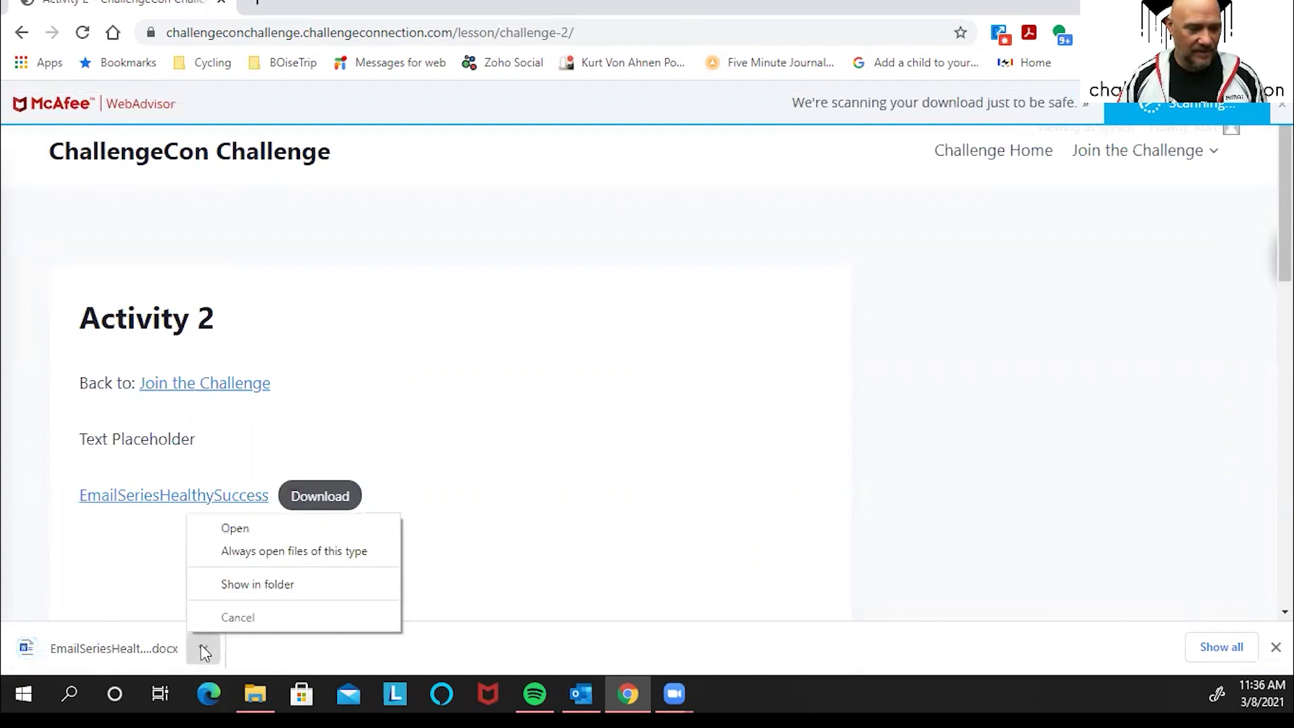
pyautogui.click(239, 533)
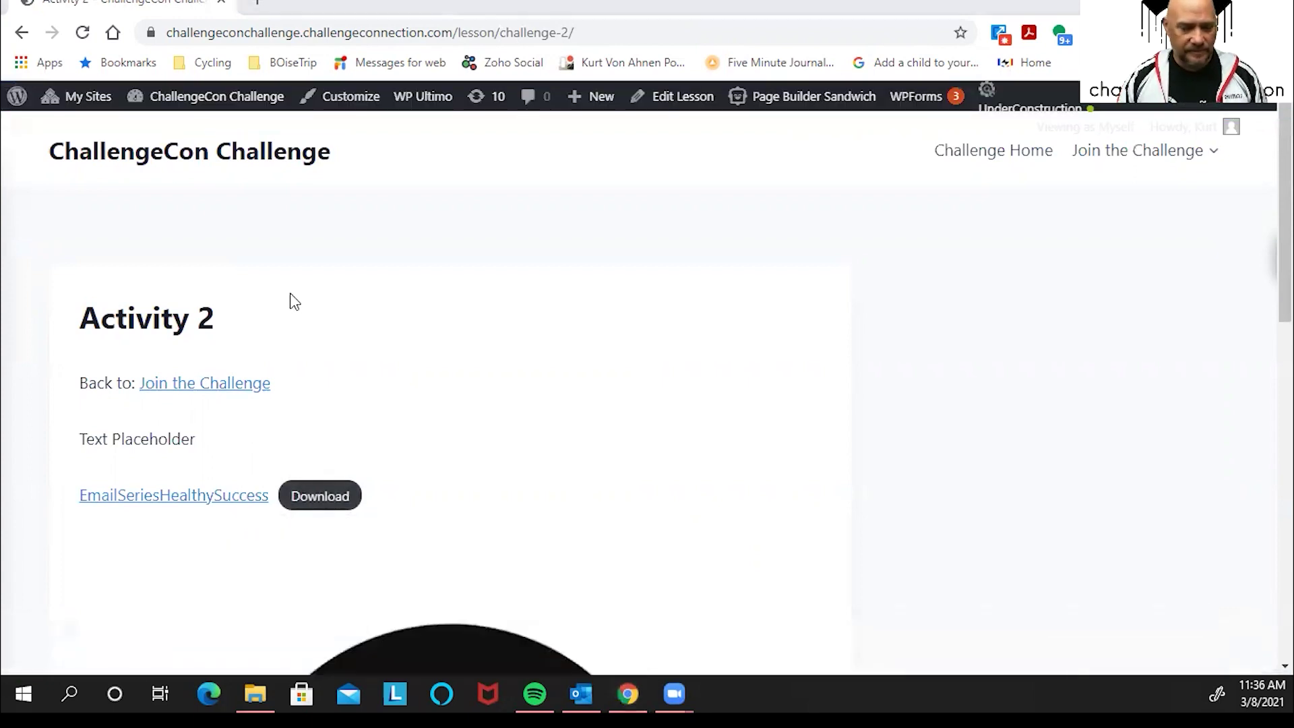